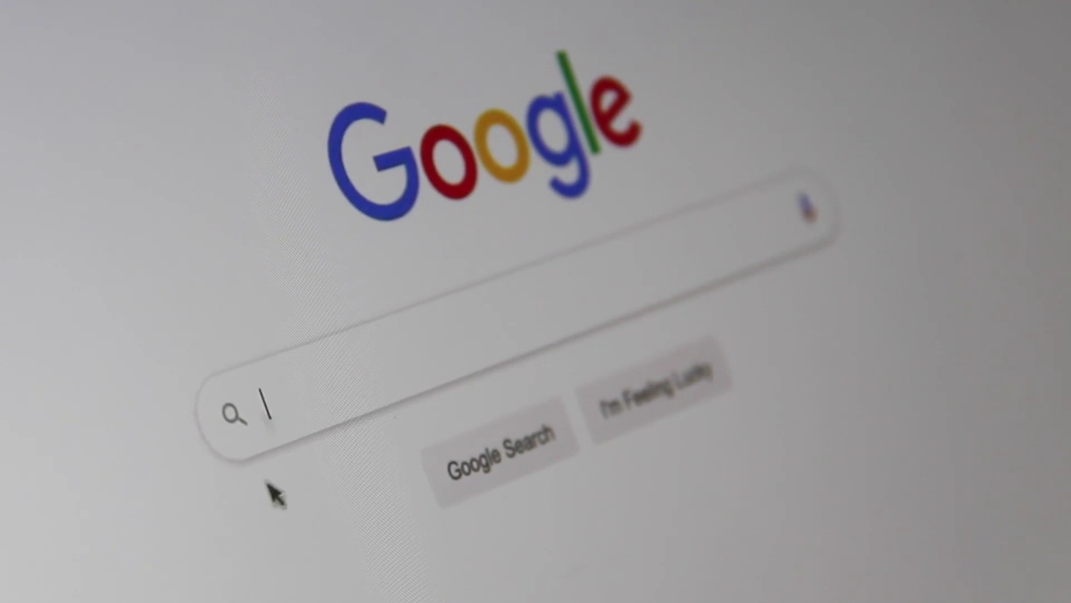
Search Google for 'zapworks'.
text(Se)
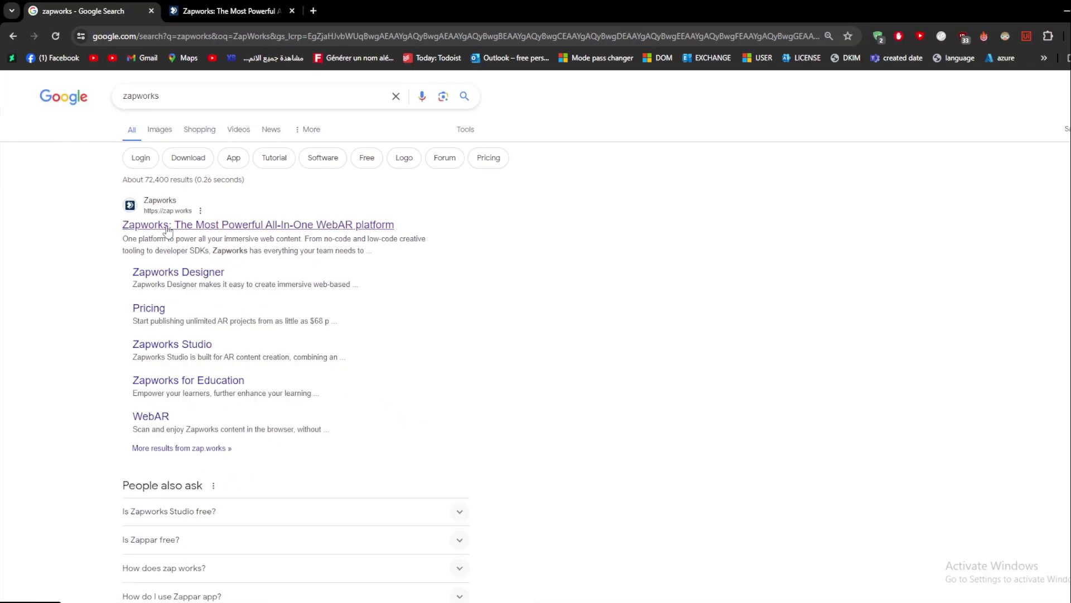
Open the official zap.works website from the Google results.
click(168, 229)
scroll(279, 159, down, 5)
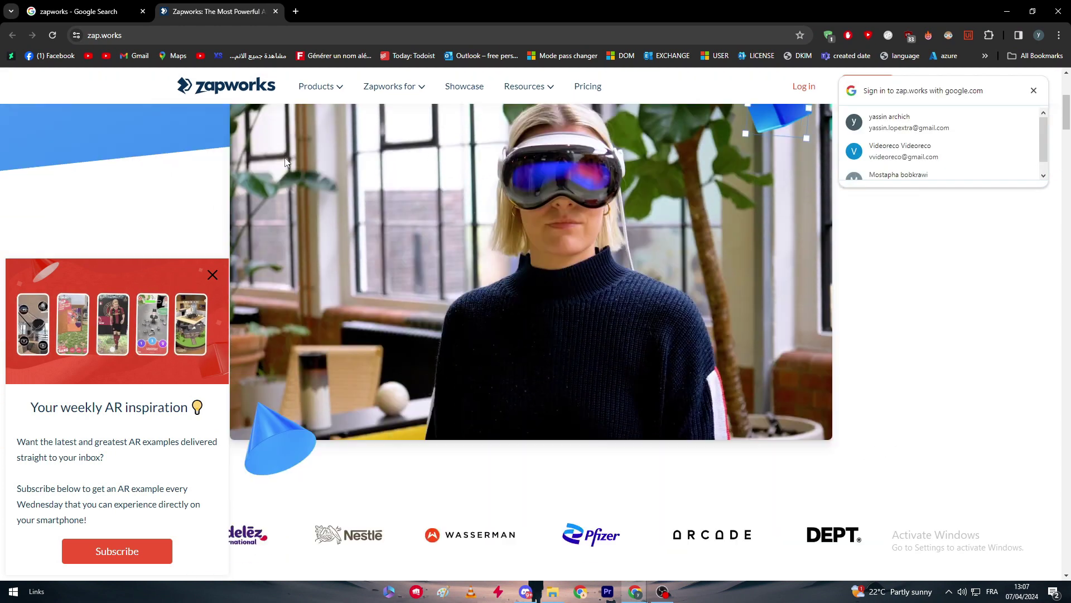
scroll(302, 173, up, 5)
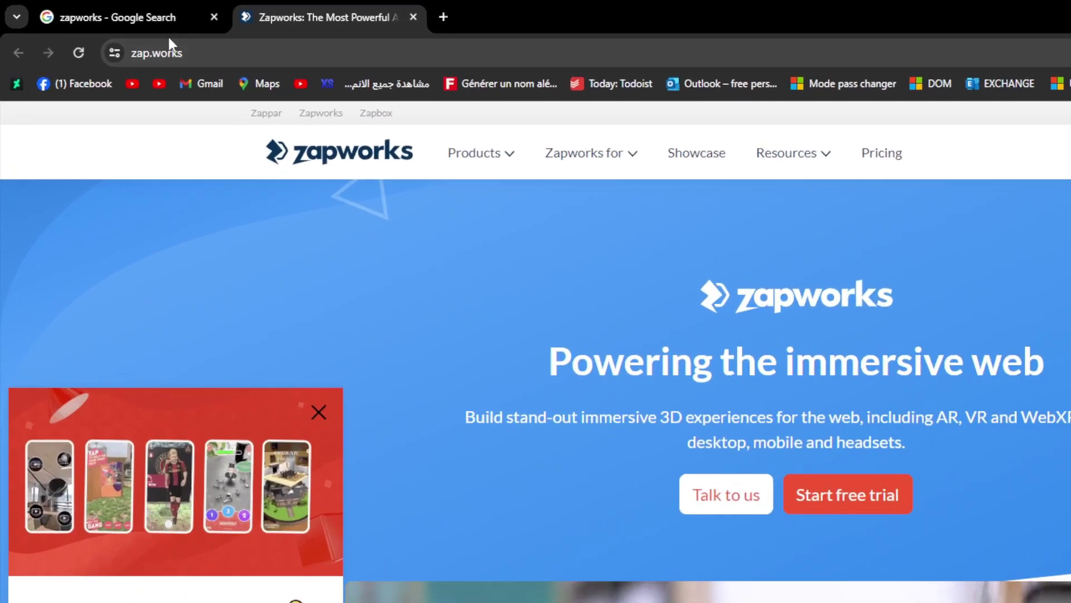
click(112, 34)
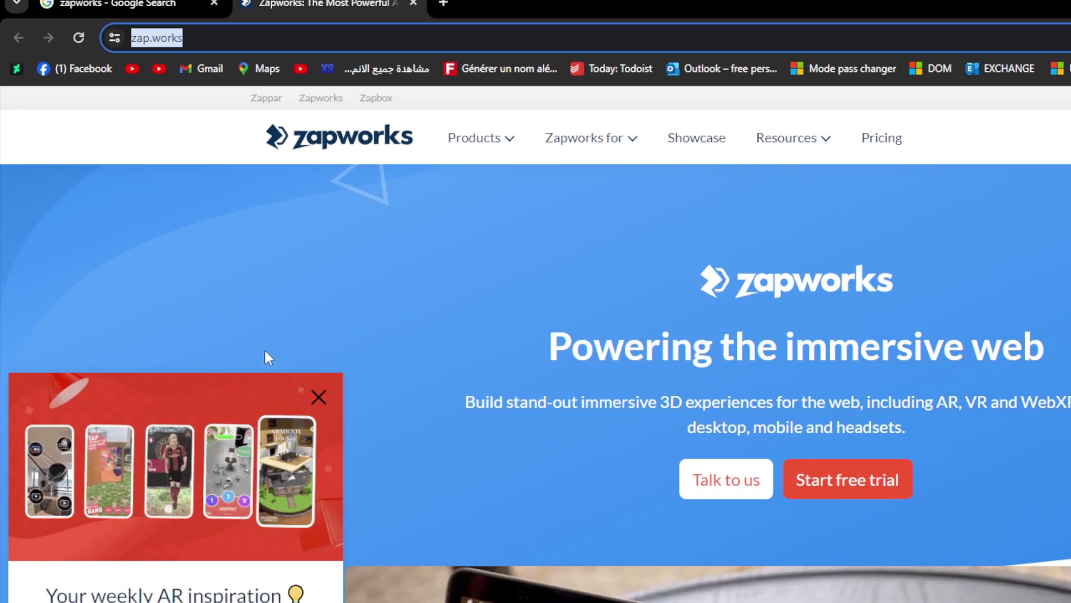
text(-)
Close the weekly AR newsletter popup and scroll through the homepage showcase.
click(811, 364)
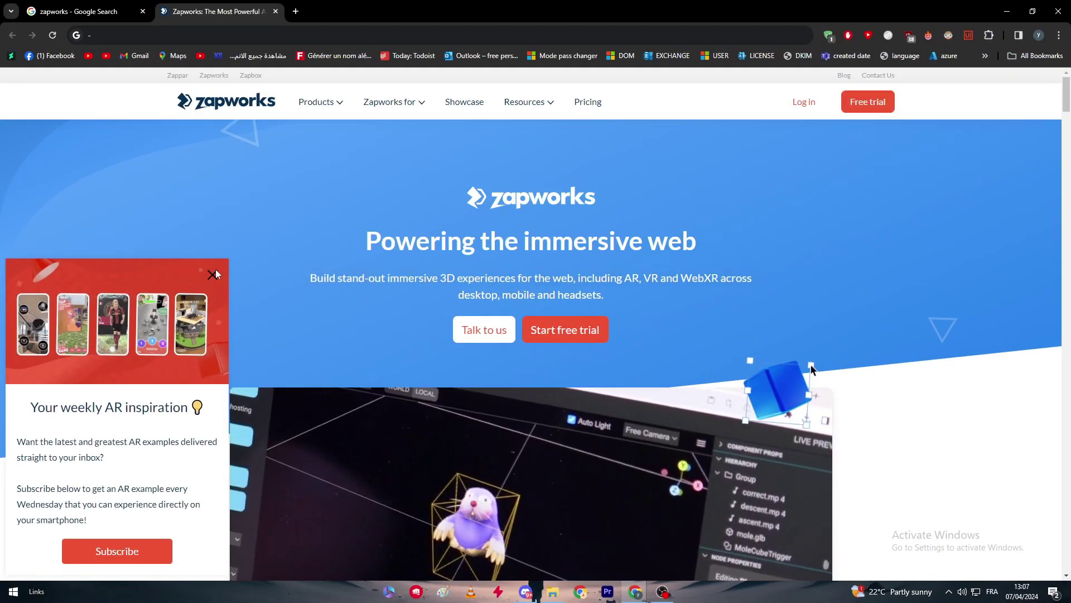
scroll(535, 335, down, 4)
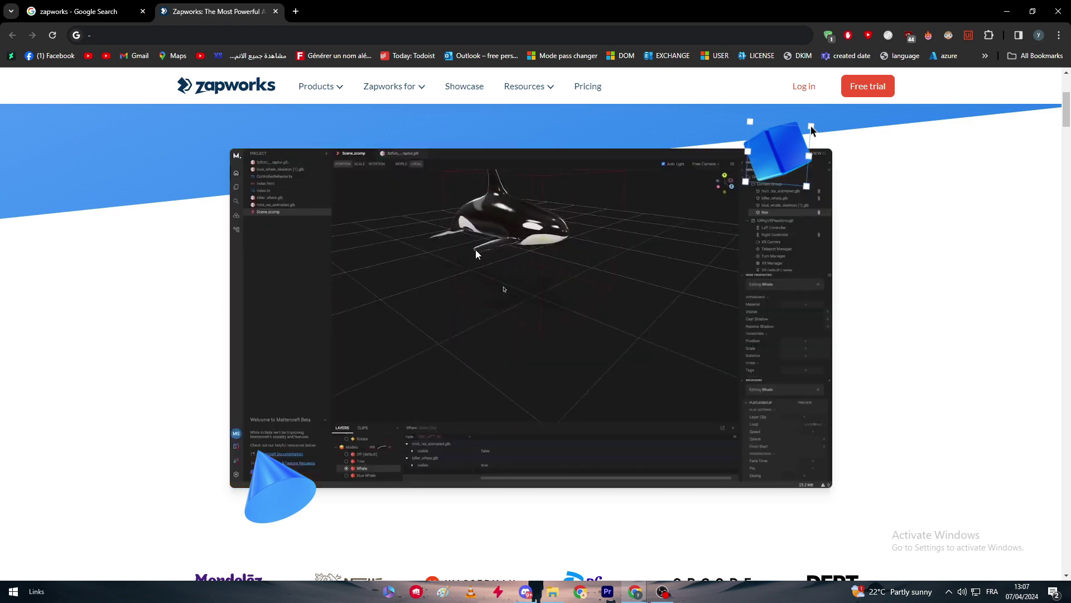
scroll(474, 251, up, 4)
scroll(483, 260, down, 4)
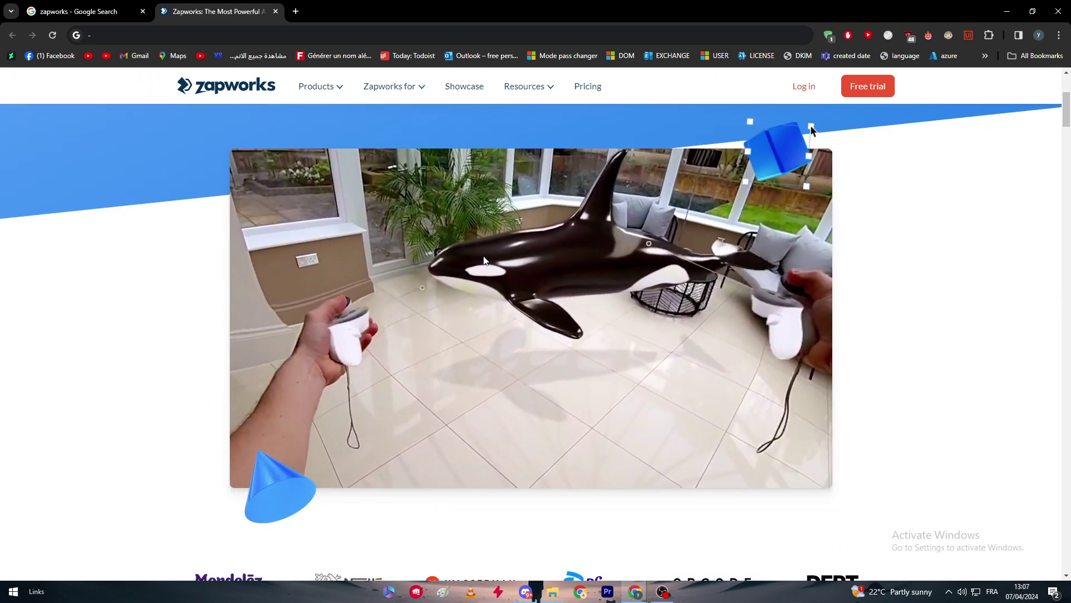
scroll(450, 252, up, 1)
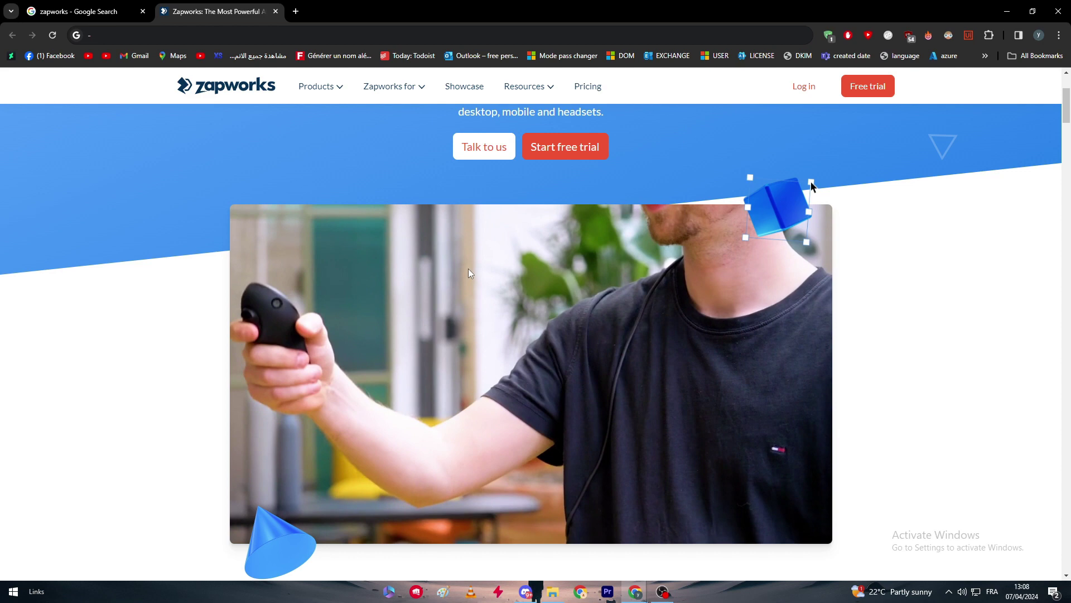
scroll(454, 287, down, 2)
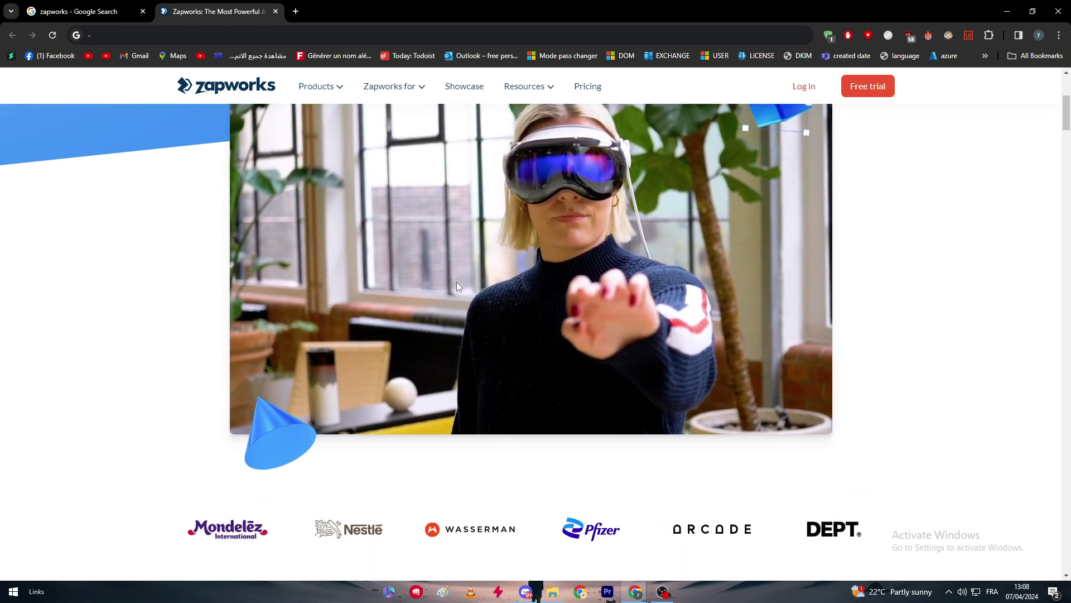
scroll(456, 283, up, 5)
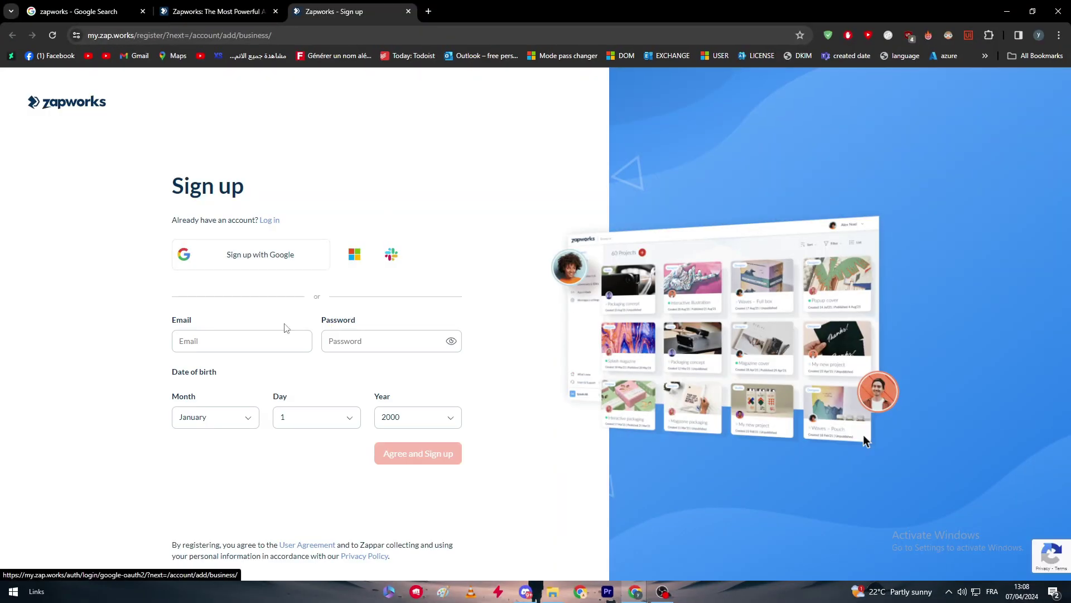
Sign up with a Google account as a Hobby user, confirming non-commercial use.
click(248, 248)
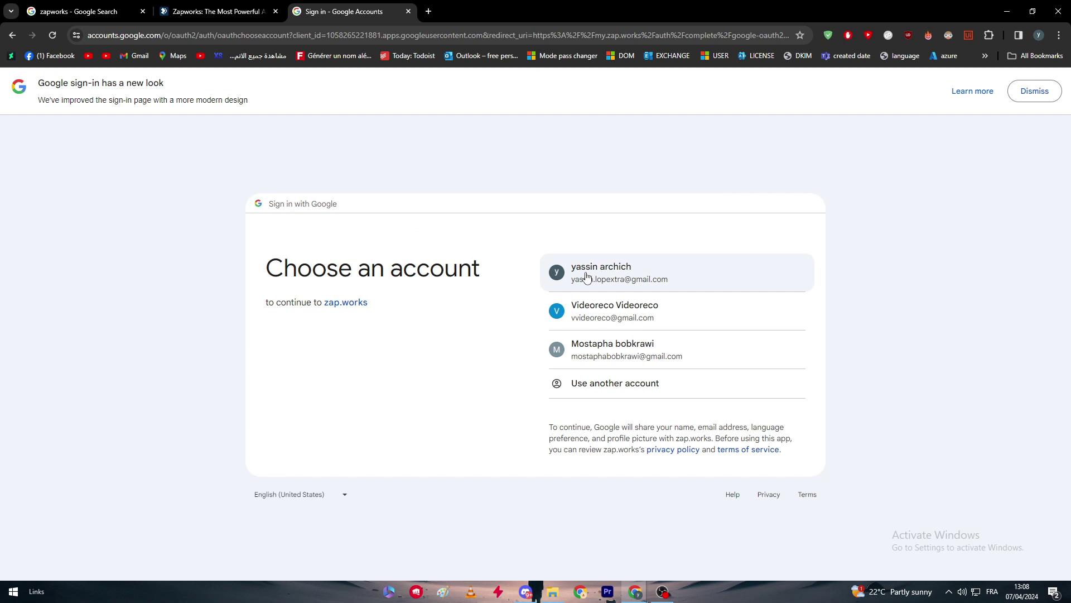
click(586, 277)
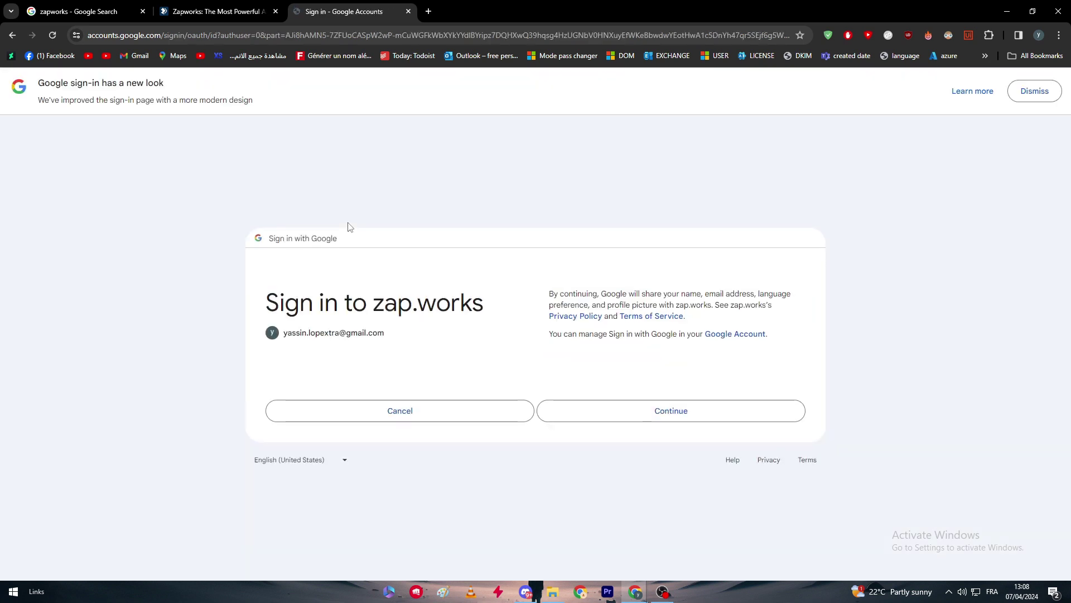
click(673, 422)
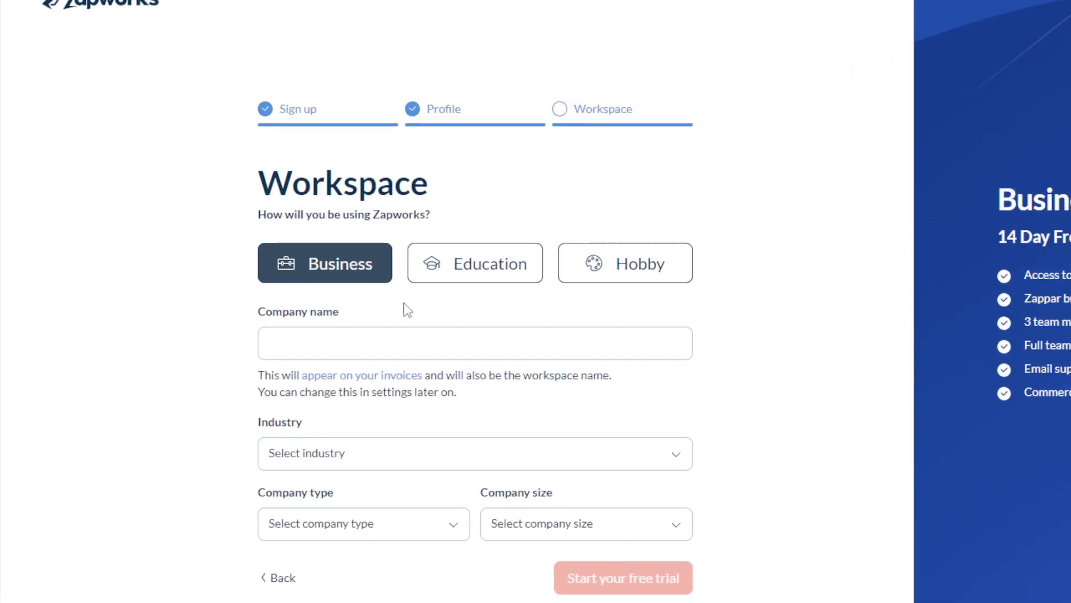
click(296, 285)
click(625, 260)
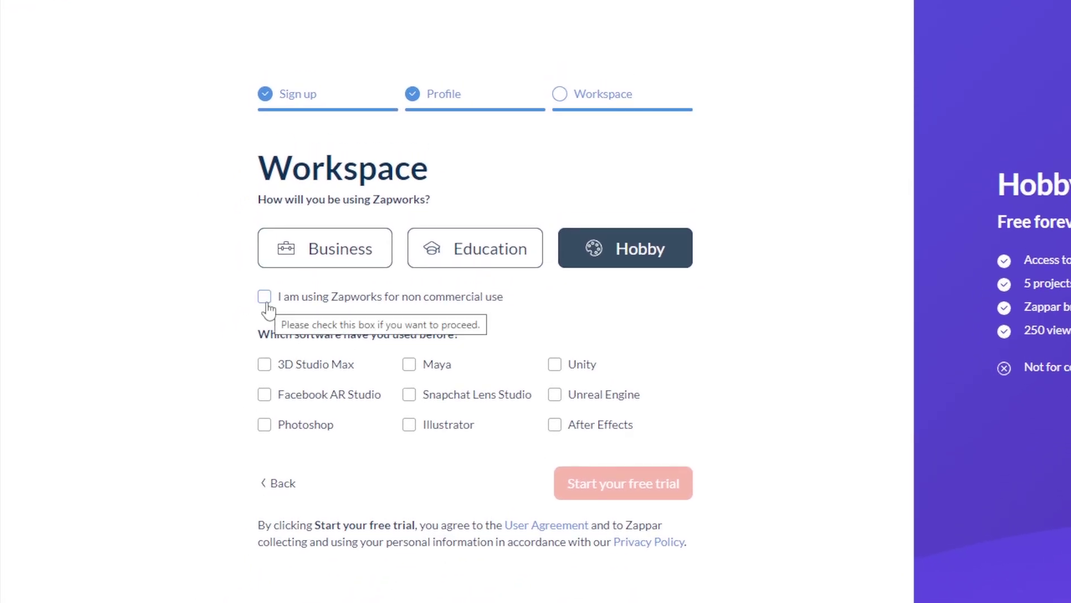
click(266, 298)
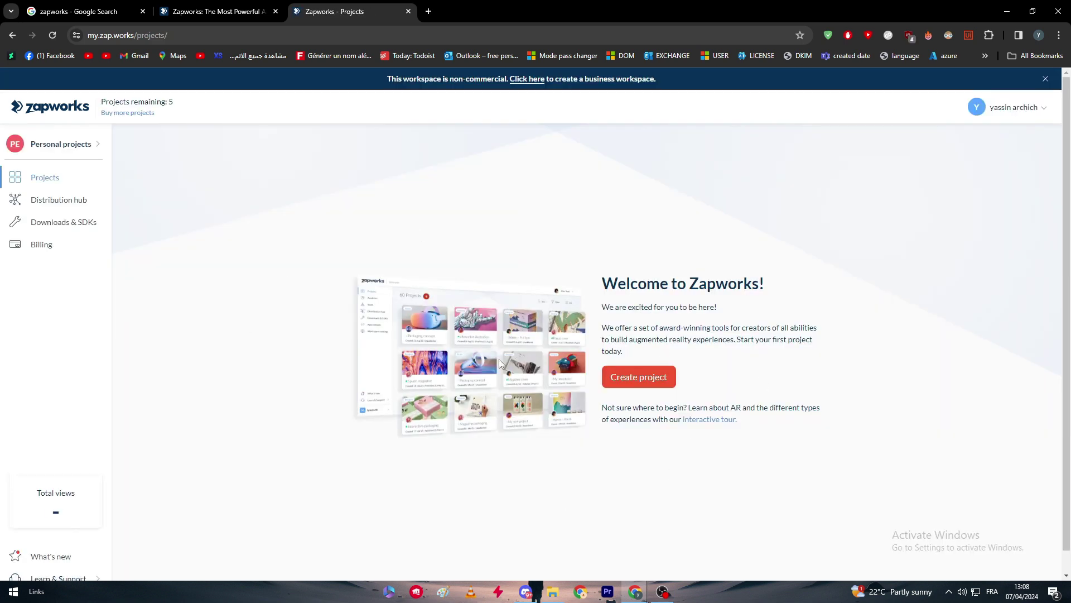
Create a new project and choose Designer as its type.
click(632, 372)
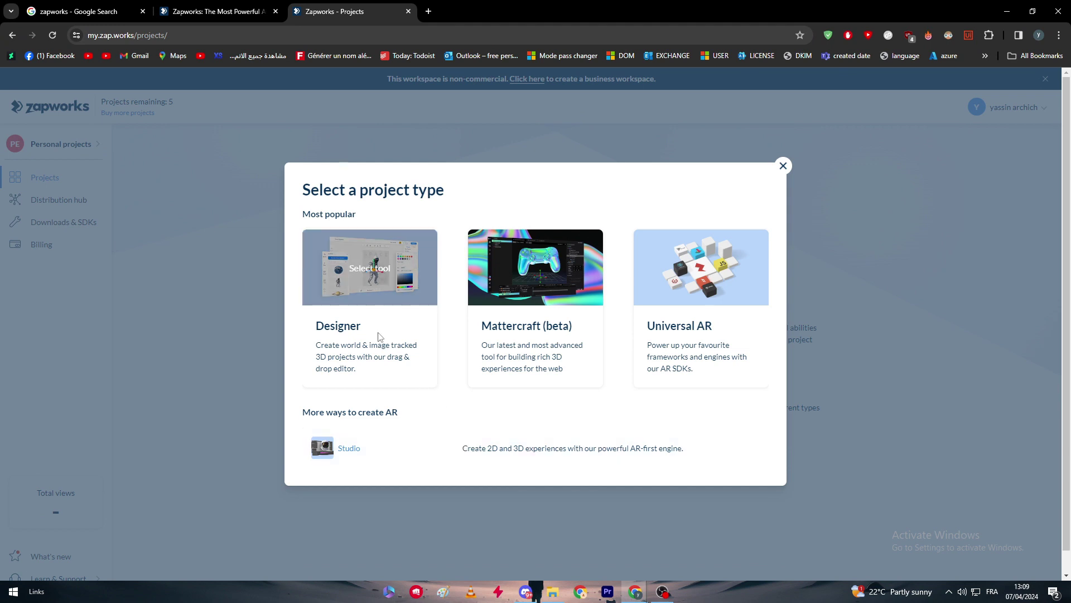
click(359, 263)
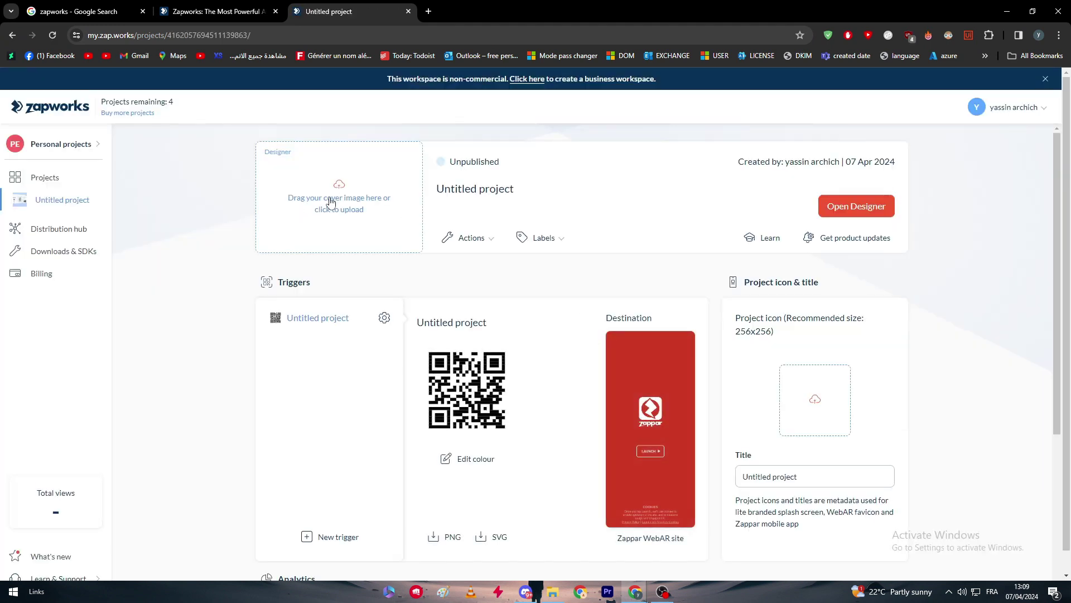
Upload the Kocatepe mosque photo as the project cover and launch Designer.
scroll(926, 215, down, 1)
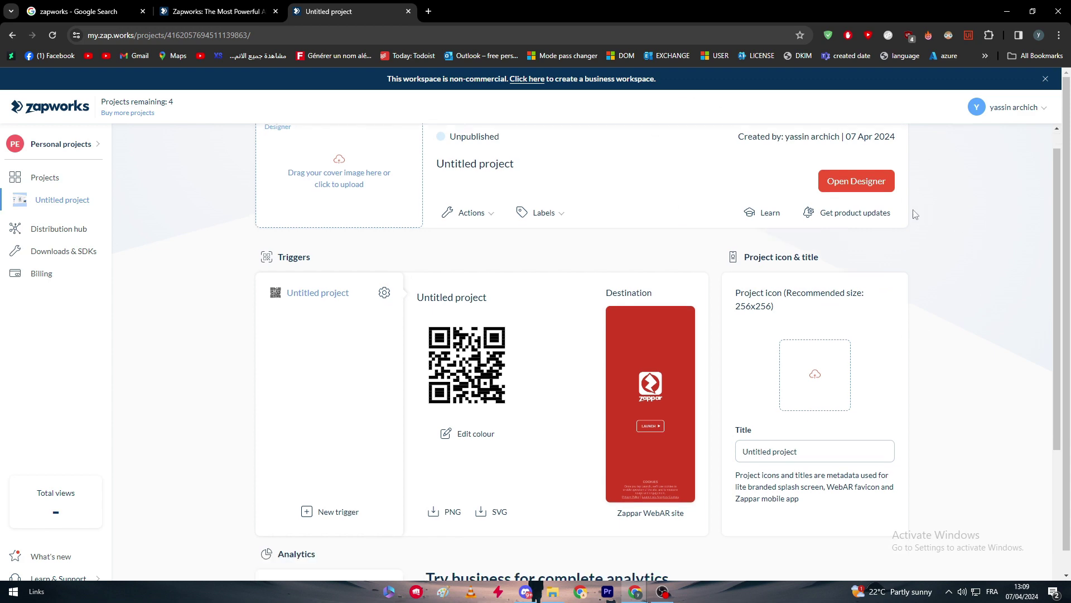
scroll(871, 229, up, 1)
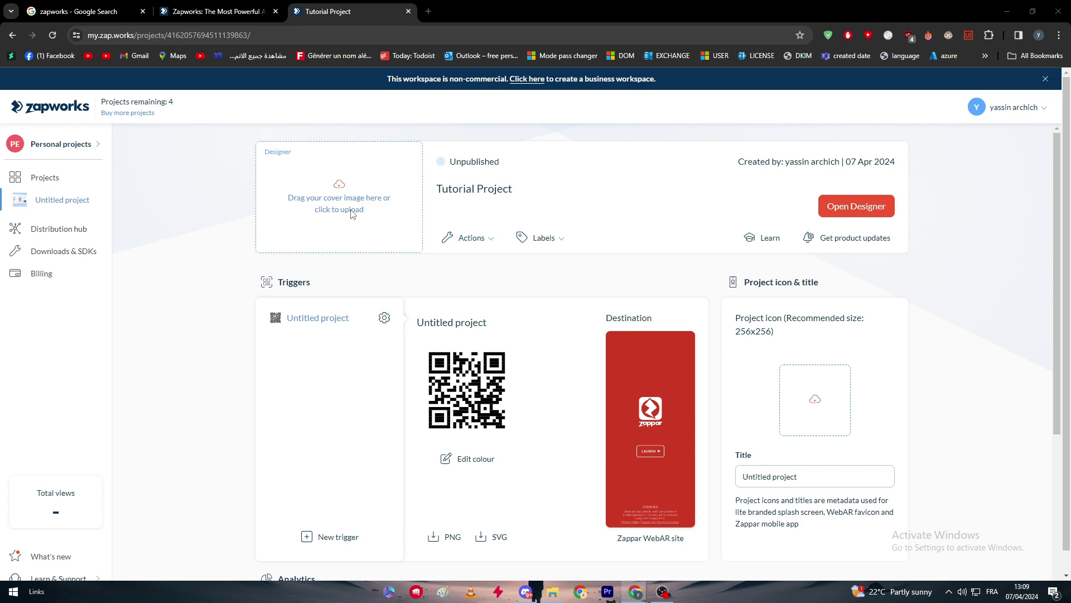
click(352, 212)
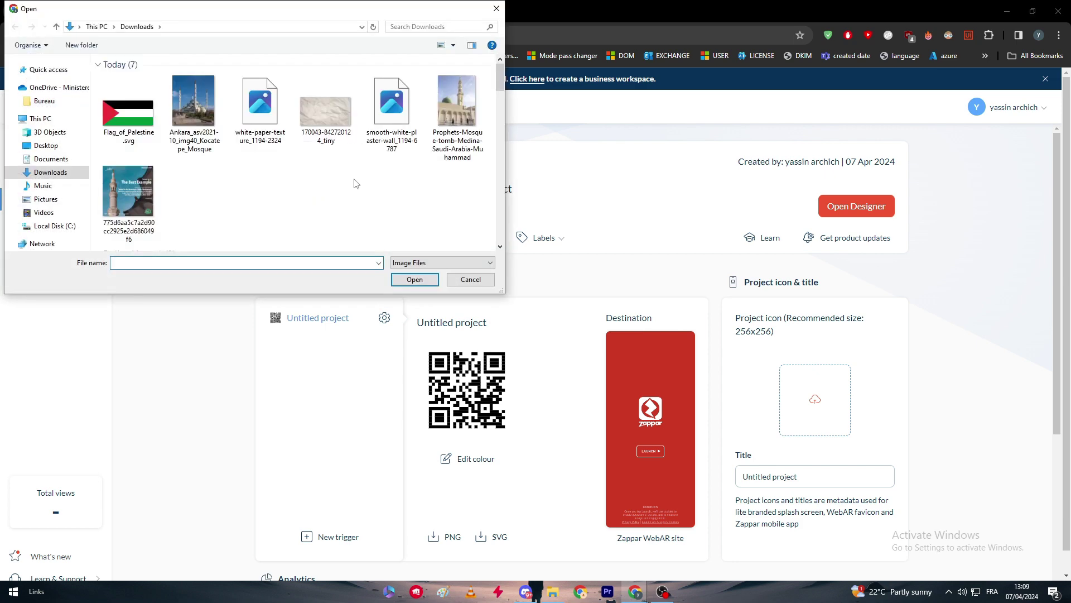
double_click(209, 138)
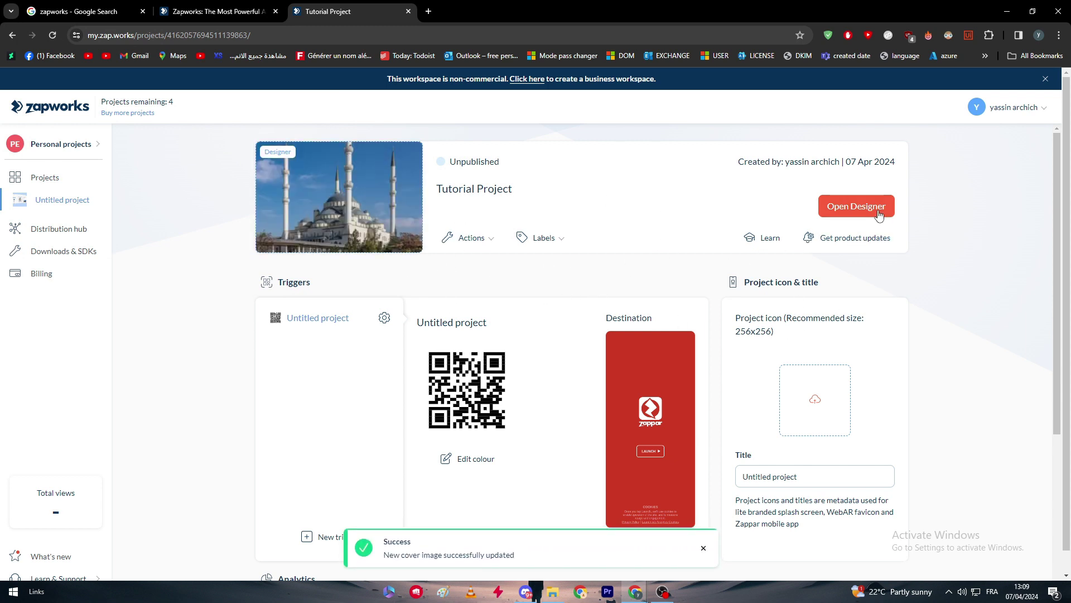
click(837, 206)
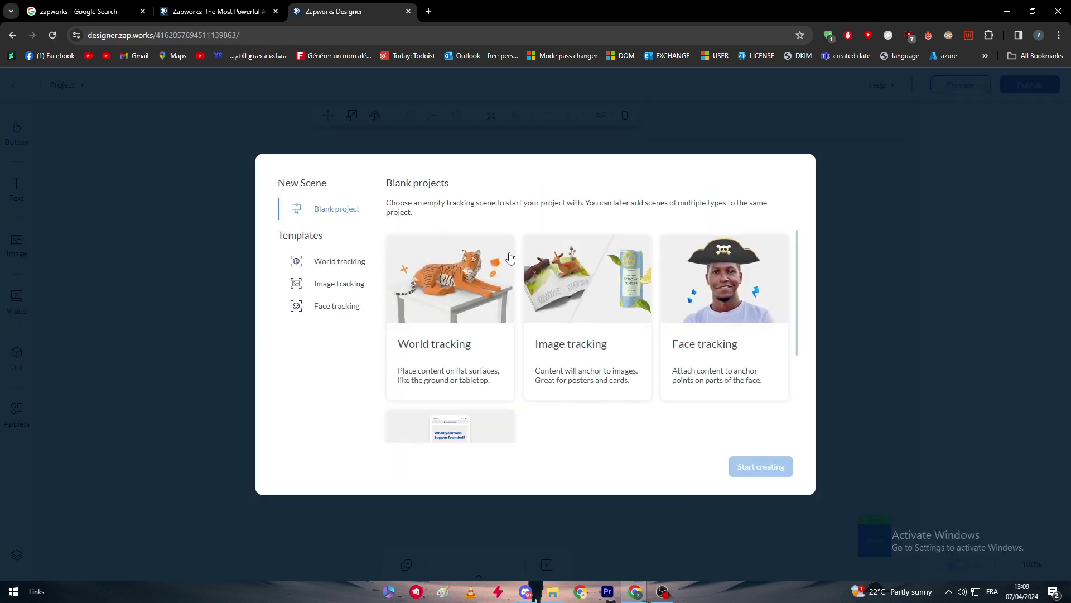
Start a blank World tracking scene and orbit around the empty grid.
scroll(467, 402, down, 2)
scroll(437, 326, up, 2)
scroll(600, 312, down, 2)
scroll(580, 353, up, 2)
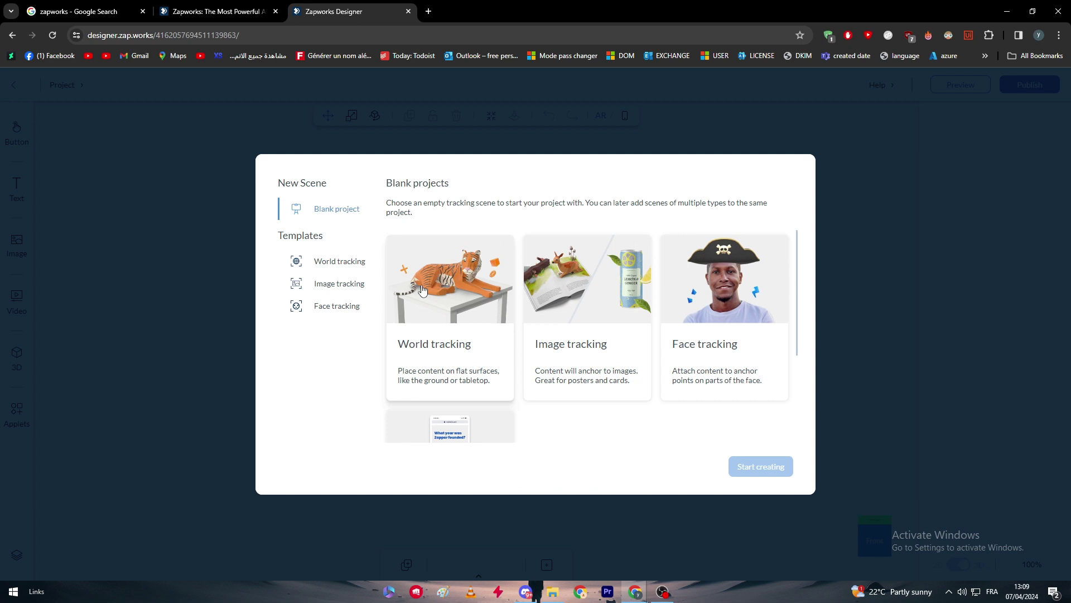
click(449, 272)
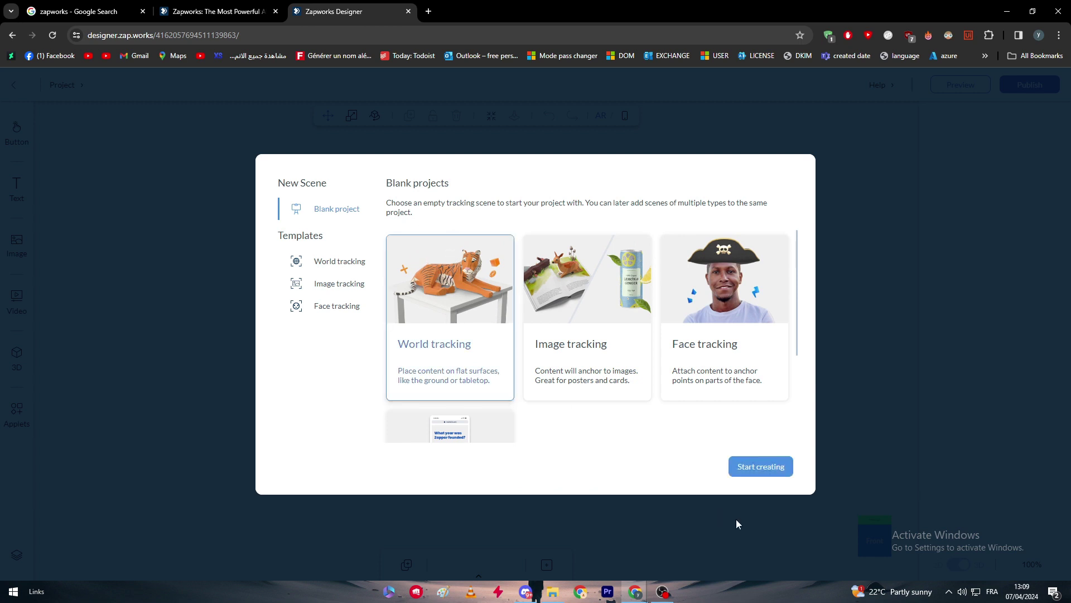
scroll(558, 426, down, 1)
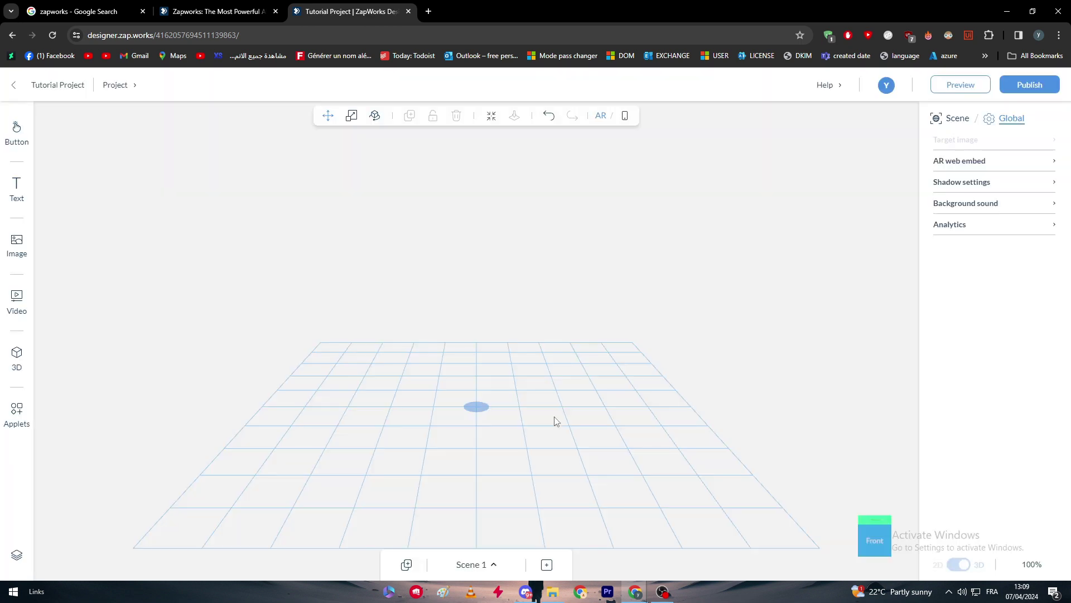
drag(609, 372, 760, 397)
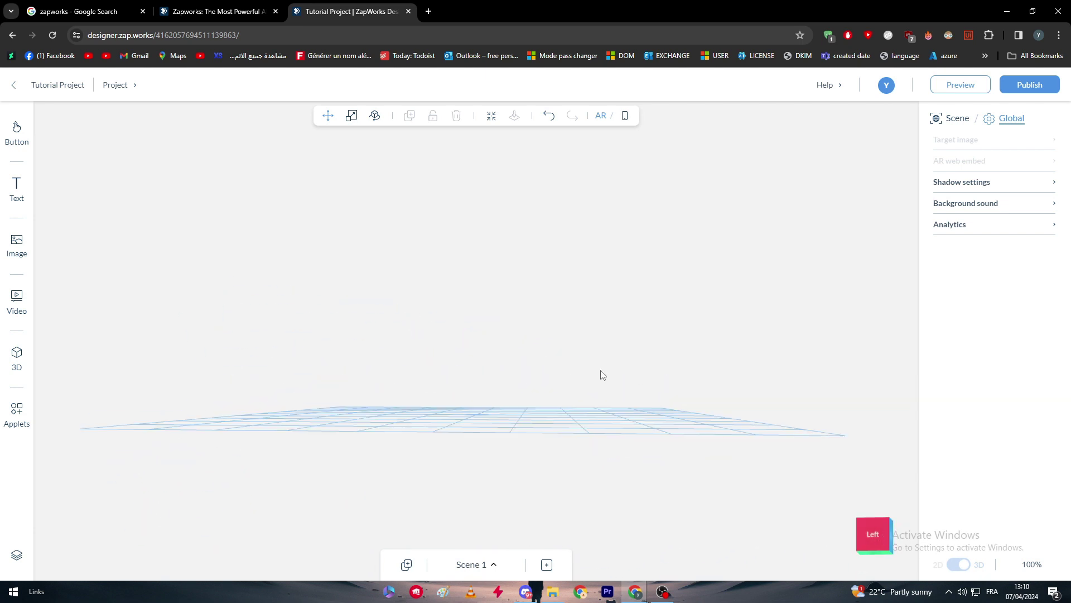
drag(603, 375, 361, 343)
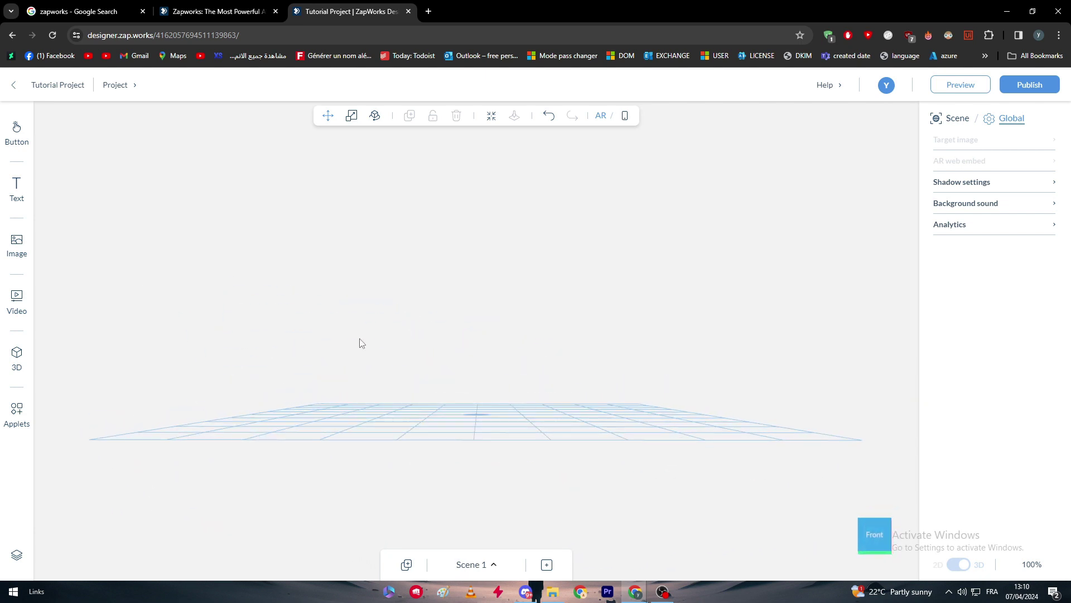
Add the mosque photo from the image library and centre it above the grid.
click(14, 245)
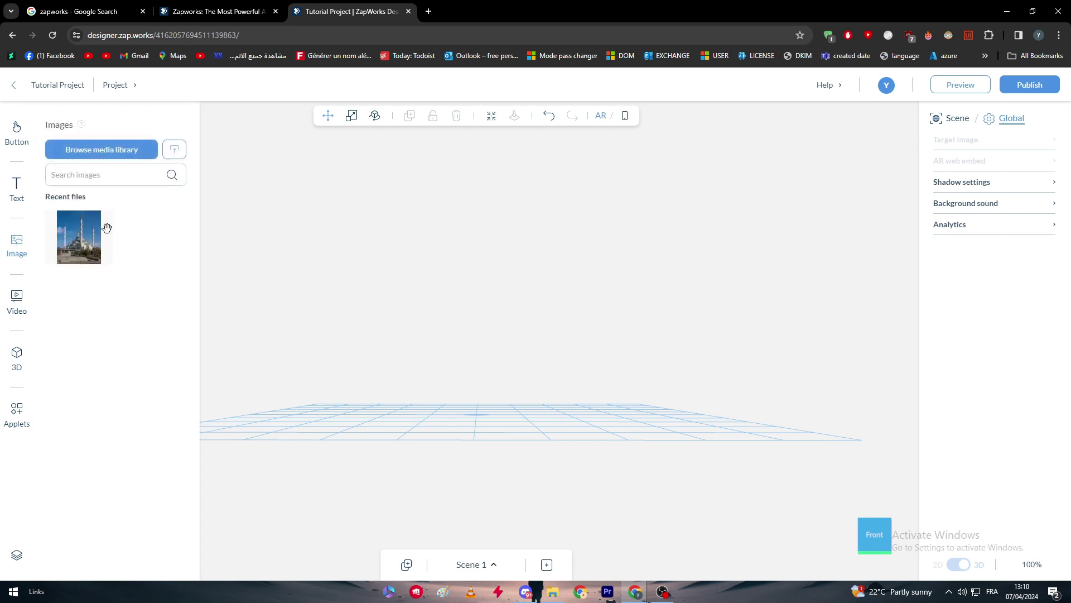
drag(79, 237, 531, 337)
mouse_move(656, 381)
mouse_down()
mouse_move(677, 423)
mouse_move(631, 375)
mouse_move(668, 387)
mouse_up()
drag(542, 387, 666, 400)
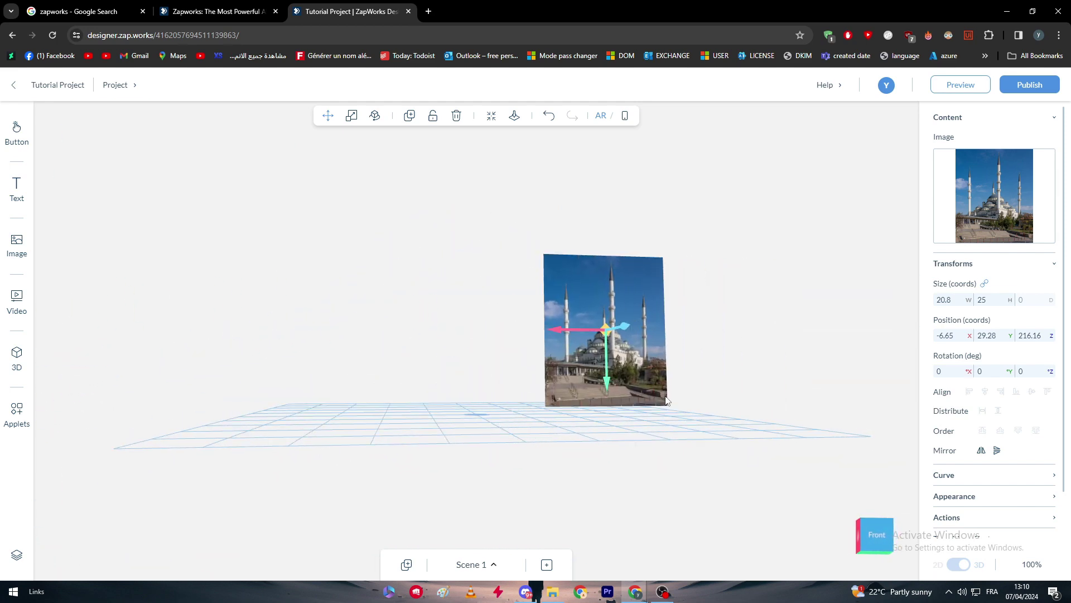
drag(625, 329, 570, 433)
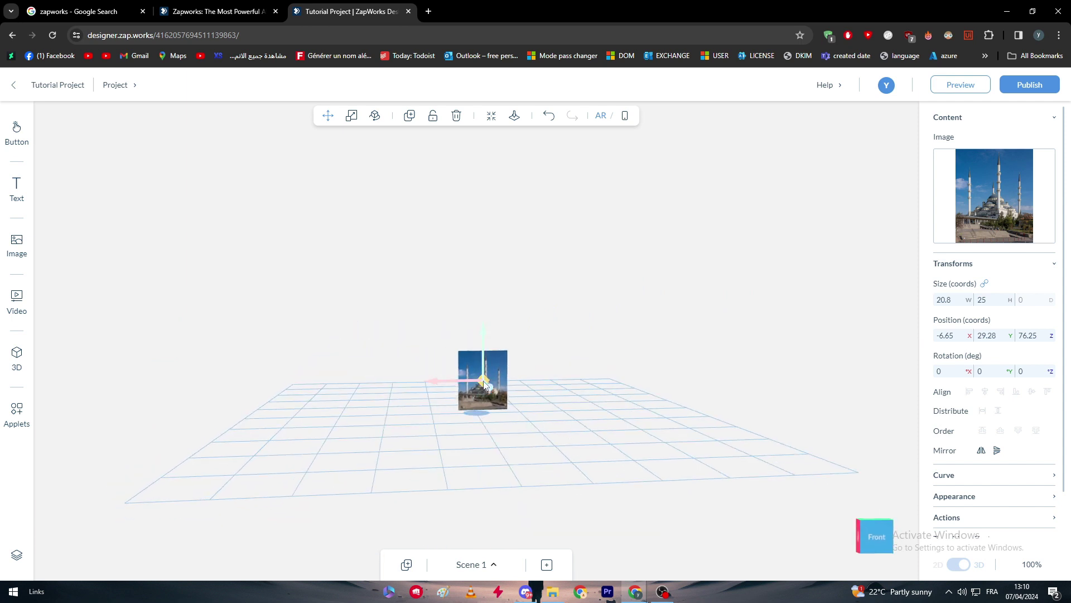
drag(484, 384, 484, 350)
drag(577, 433, 455, 436)
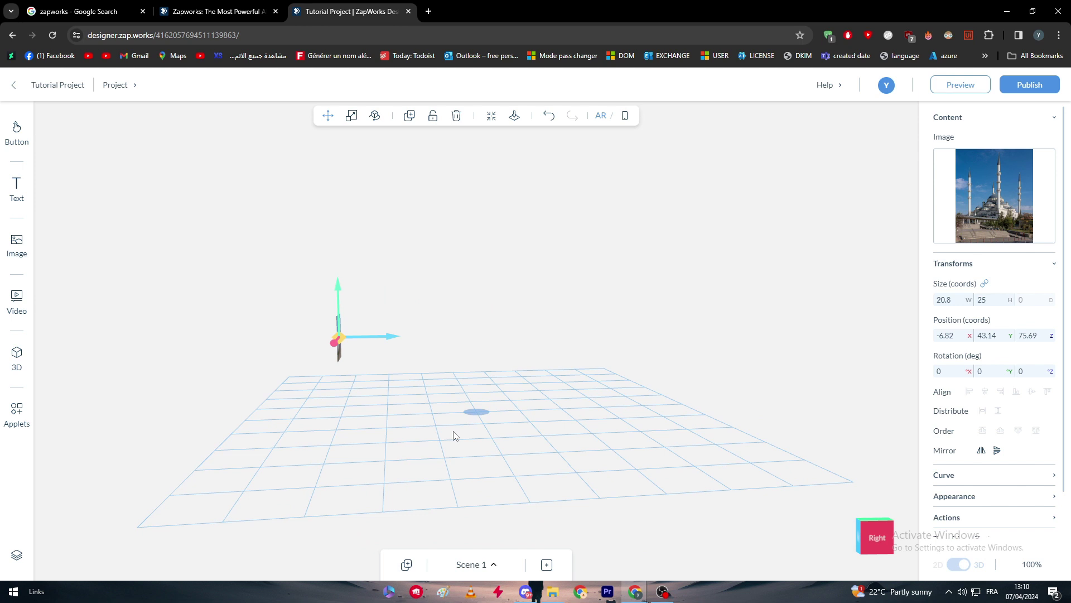
drag(394, 337, 544, 435)
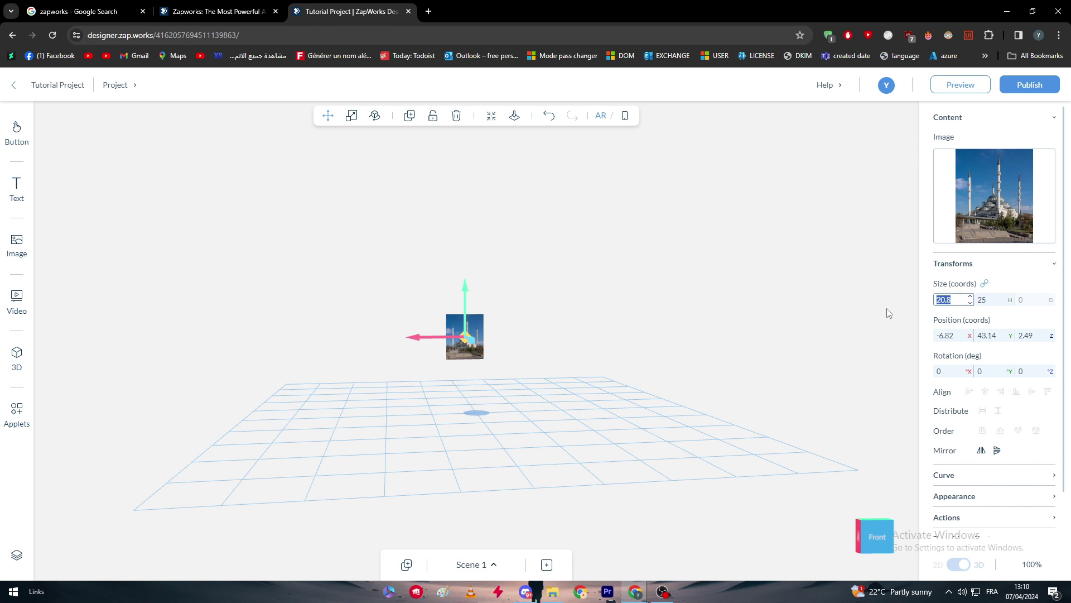
Set the photo's width to 90, then raise and nudge it into place.
text(90)
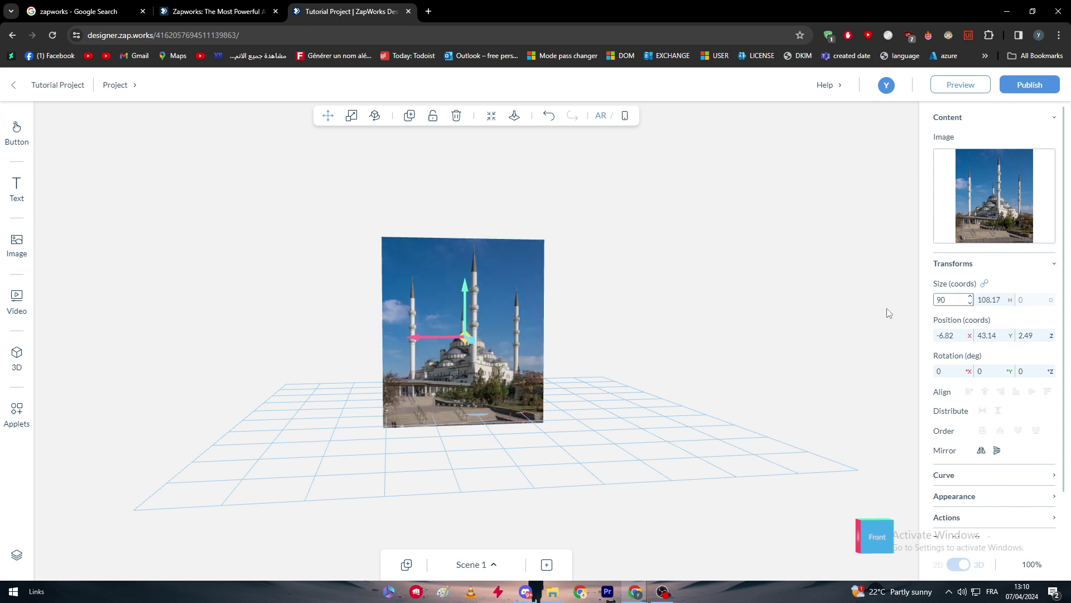
drag(715, 236, 754, 328)
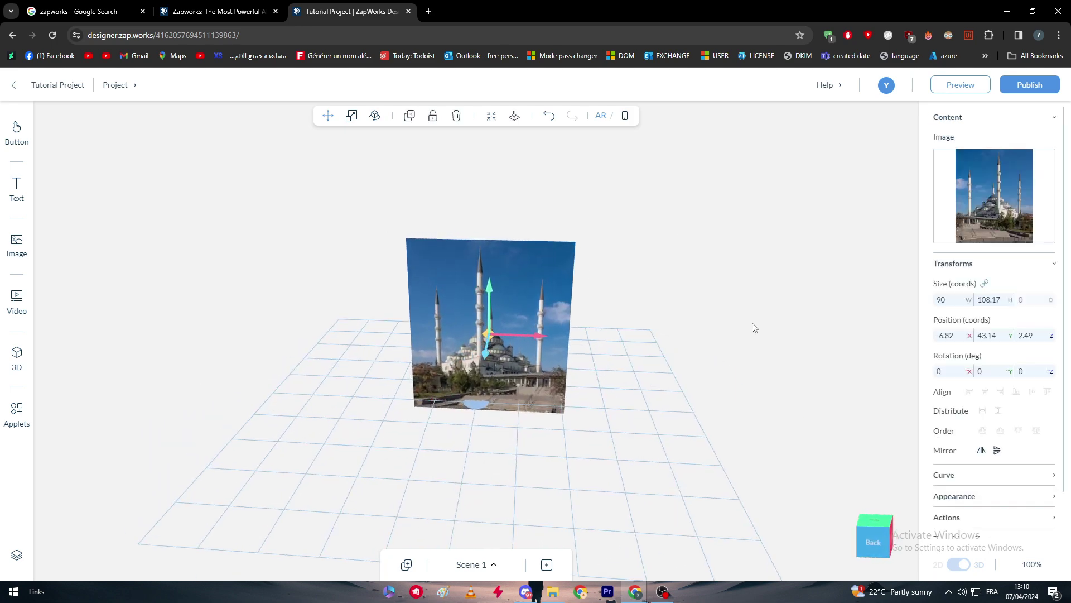
drag(491, 332, 492, 263)
double_click(492, 262)
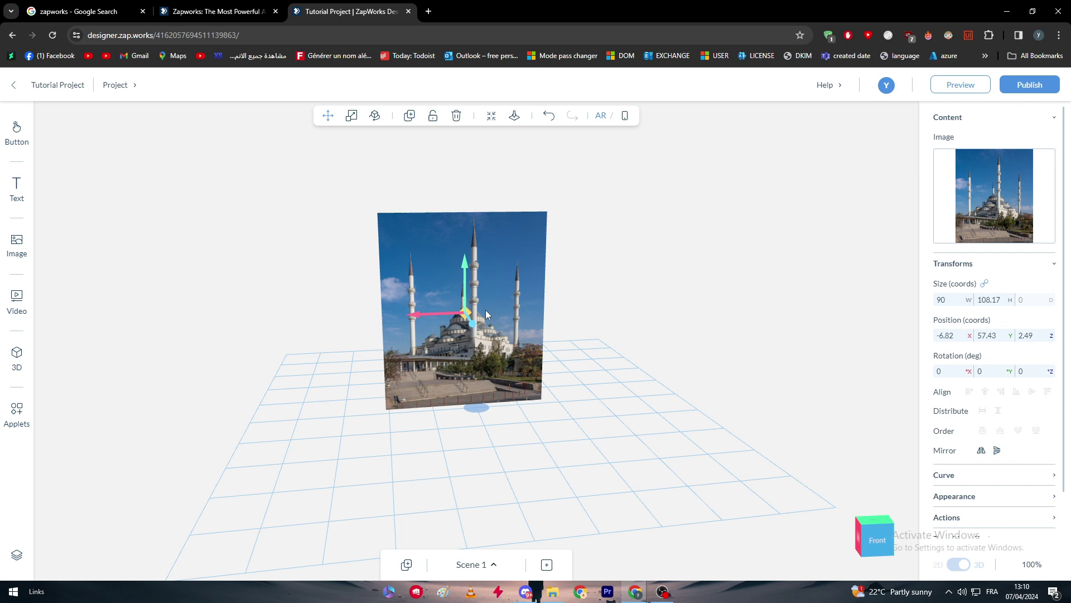
drag(440, 313, 450, 311)
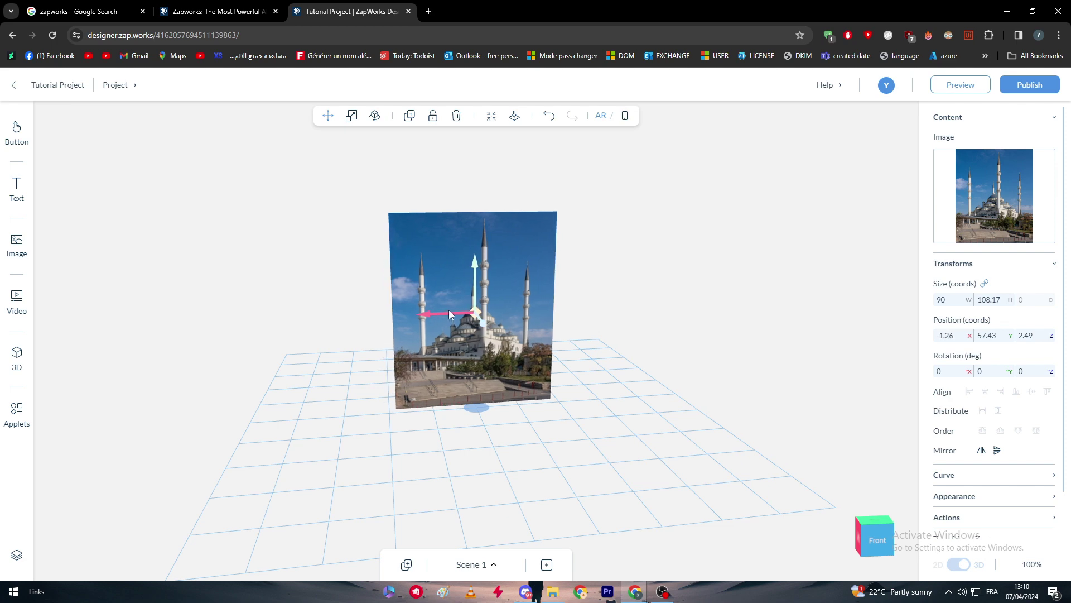
Add an 'Add a heading' text element and lift it level with the photo's top.
mouse_move(741, 389)
mouse_down()
mouse_move(688, 354)
mouse_move(750, 389)
mouse_up()
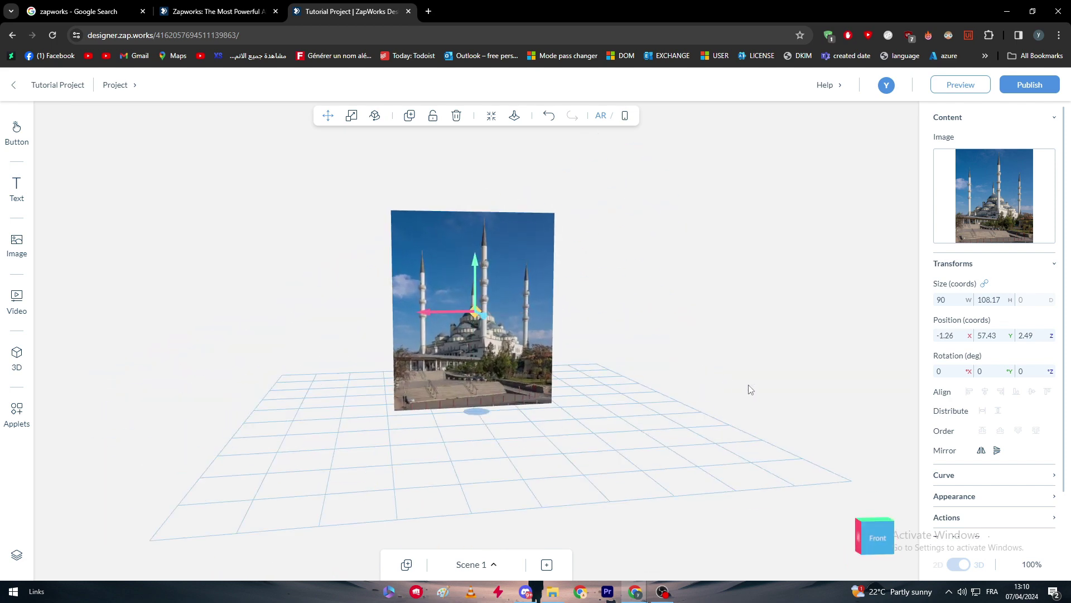
click(11, 314)
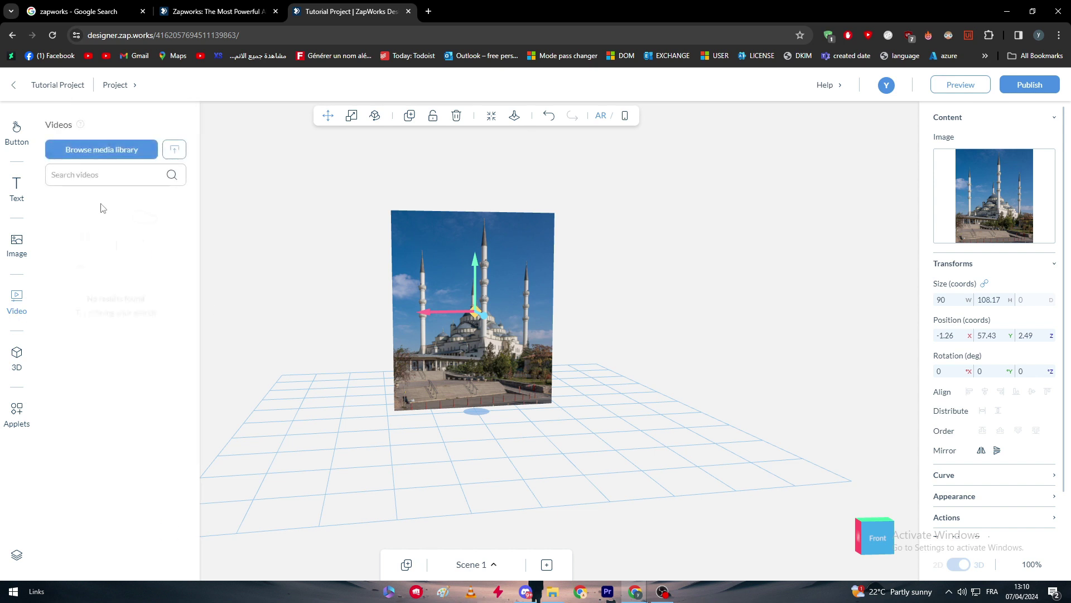
click(22, 203)
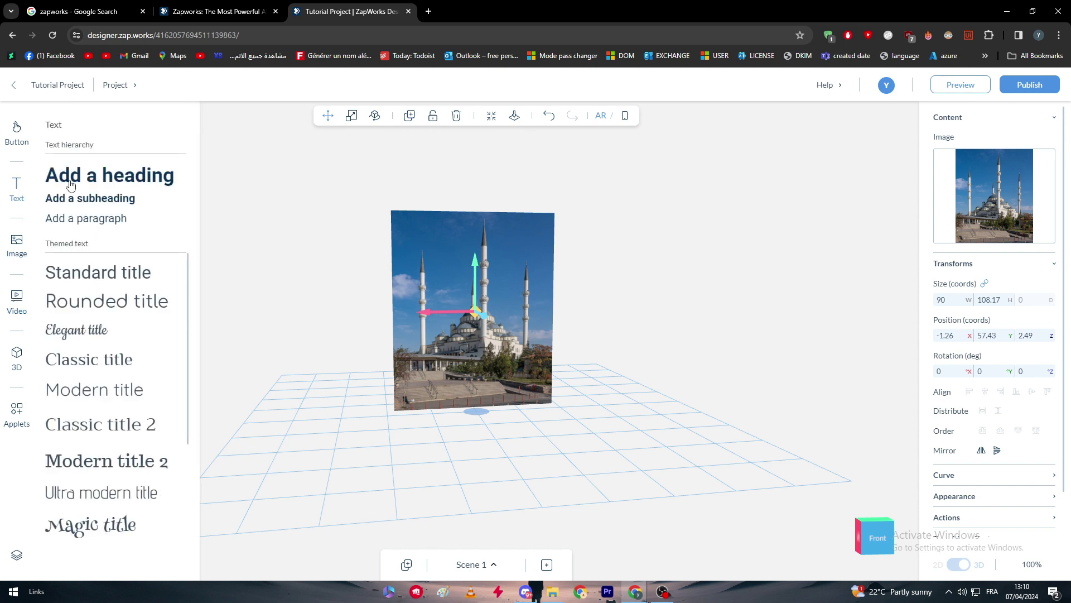
drag(129, 175, 663, 245)
click(660, 400)
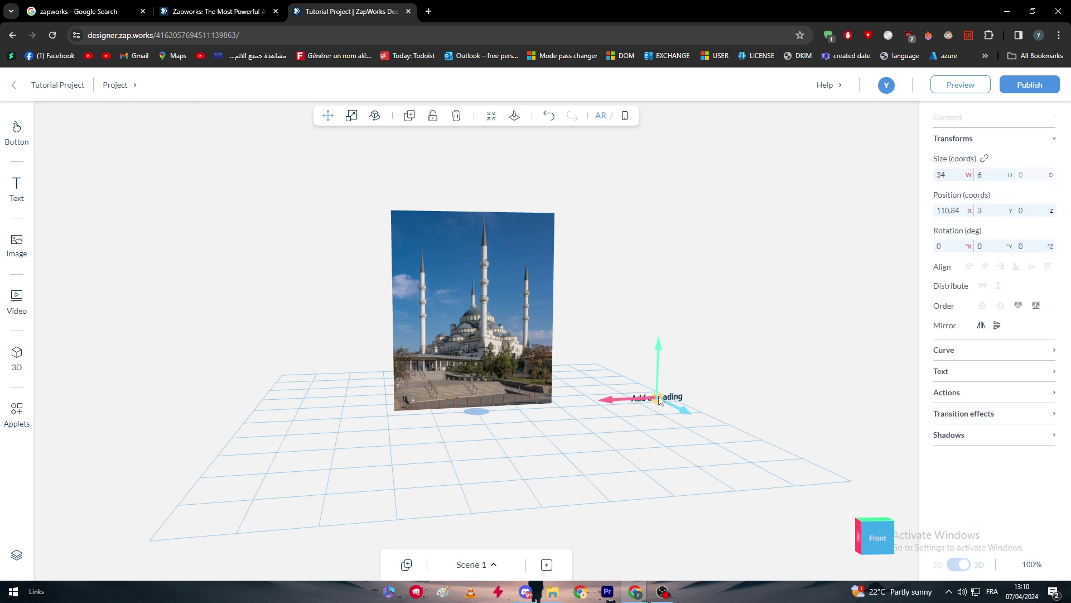
drag(671, 401, 659, 255)
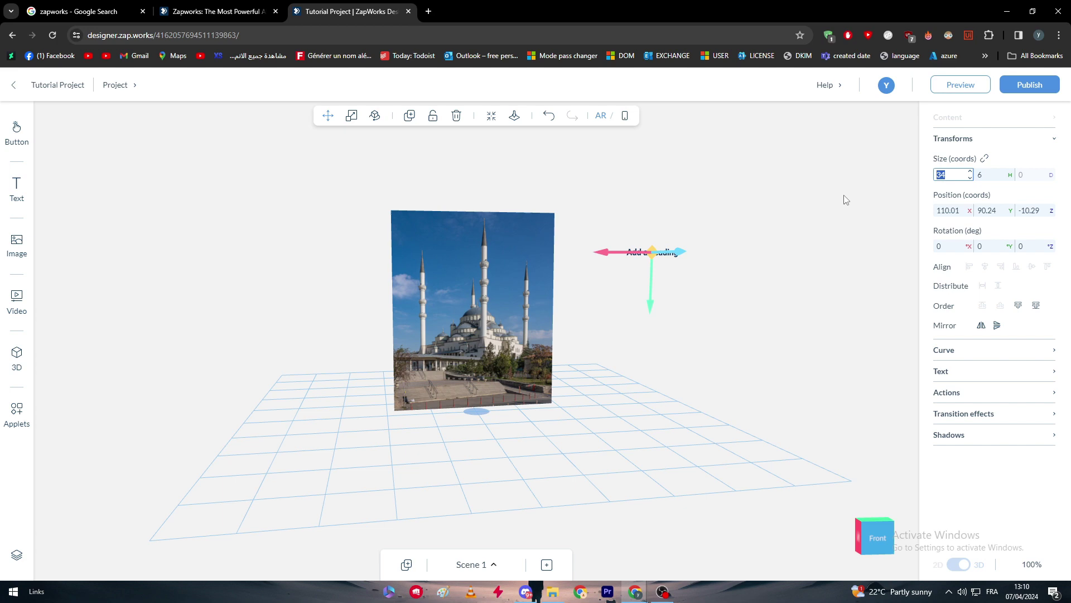
drag(846, 200, 777, 315)
drag(627, 248, 634, 222)
Change the heading's wording to 'Welcome'.
double_click(563, 224)
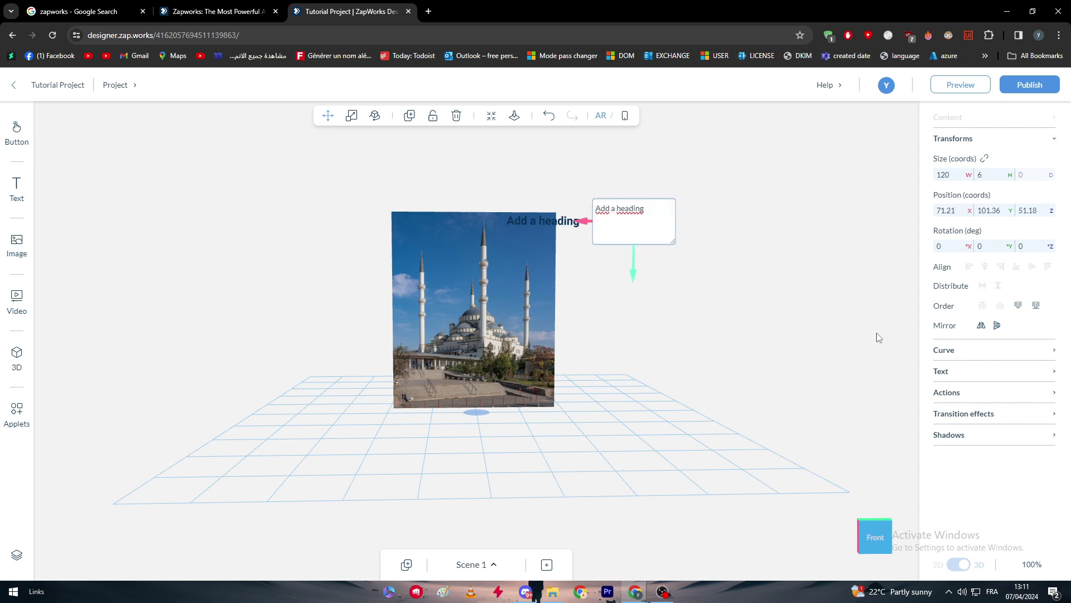
click(780, 233)
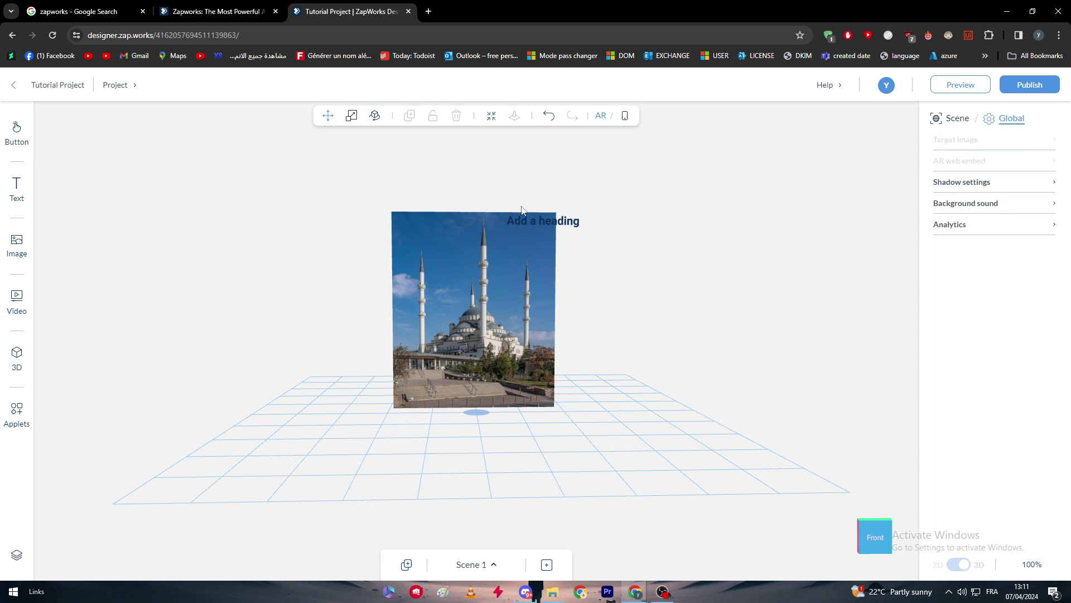
click(560, 224)
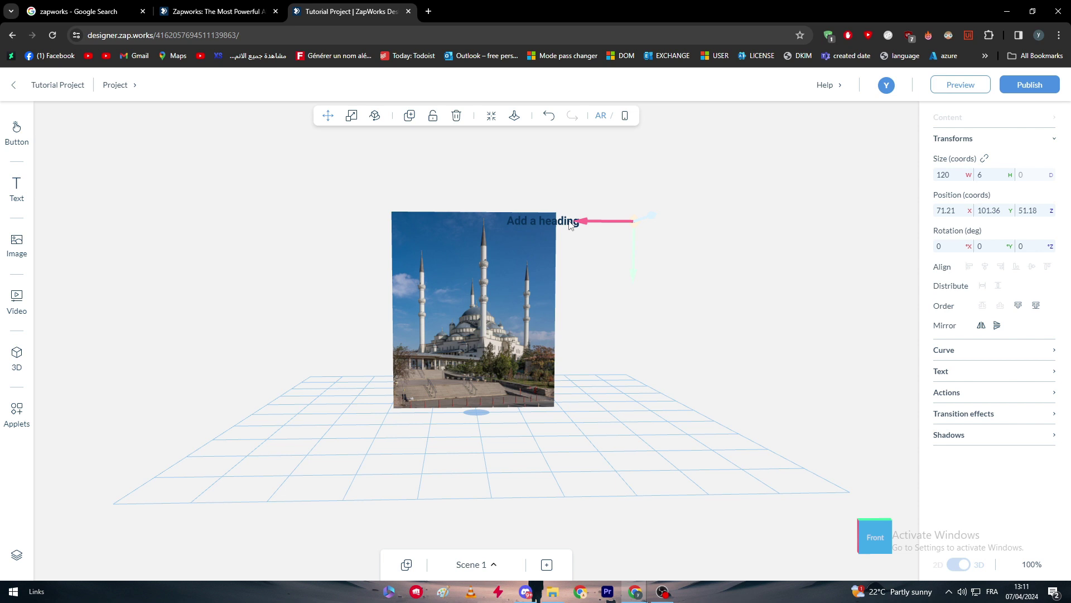
double_click(538, 221)
click(538, 221)
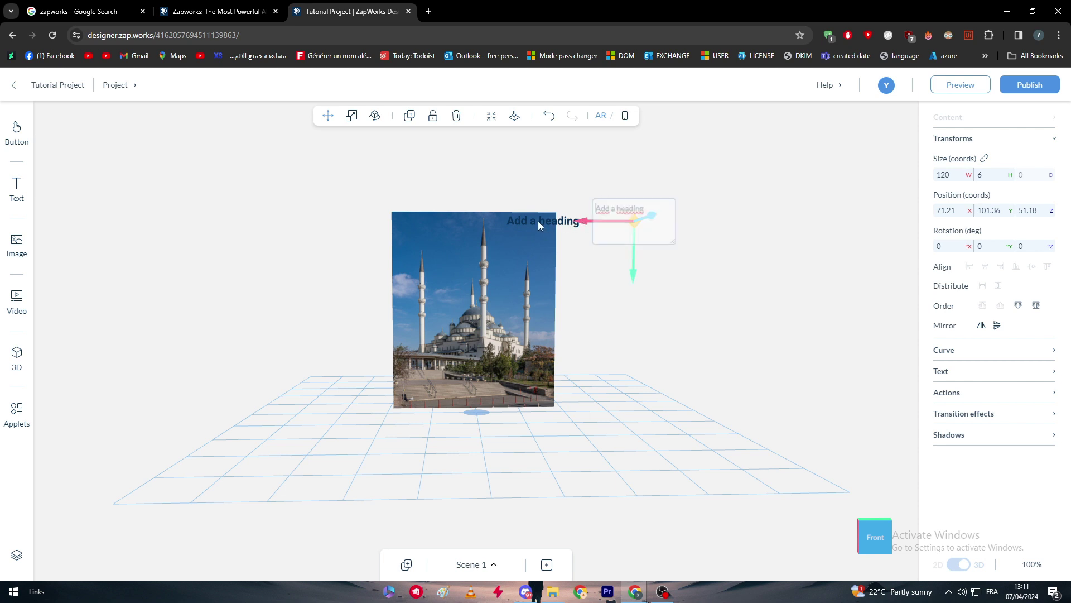
double_click(547, 222)
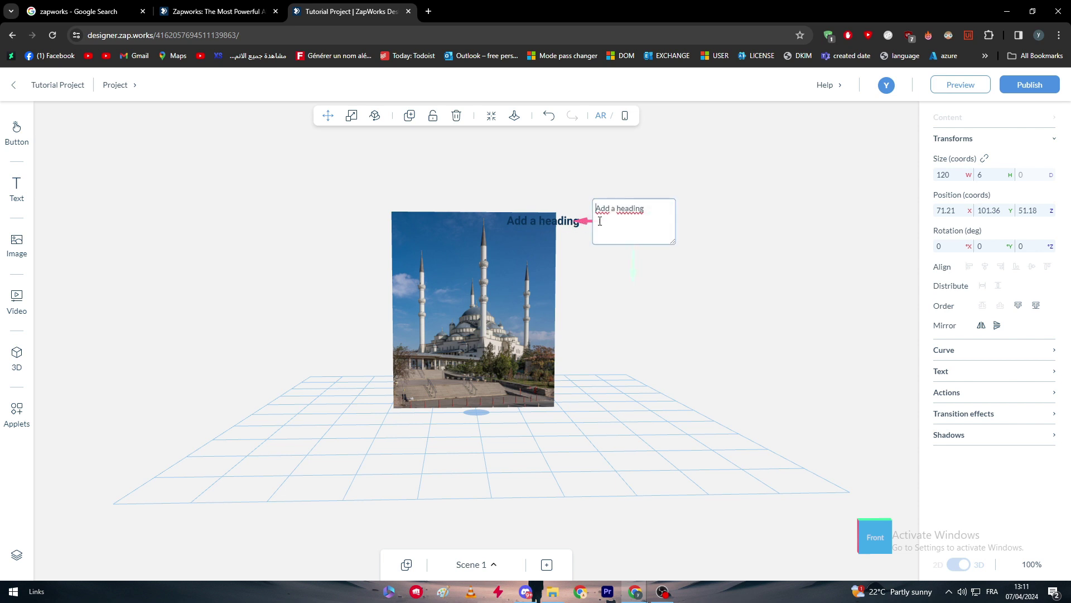
text(w)
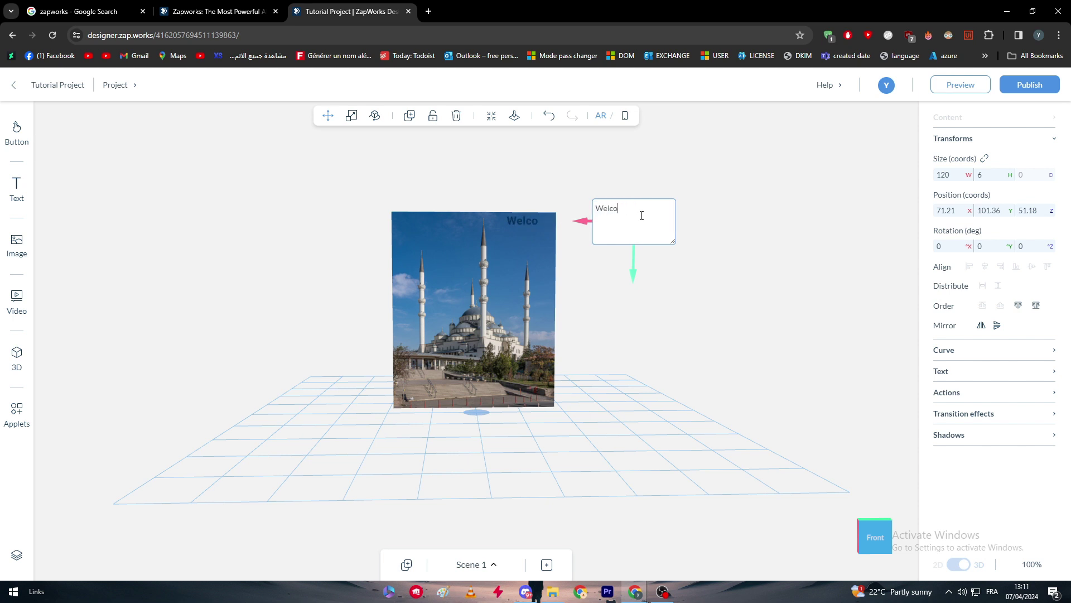
click(814, 248)
Make the Welcome heading white (#FFFFFF) and move it down onto the mosque photo.
click(529, 217)
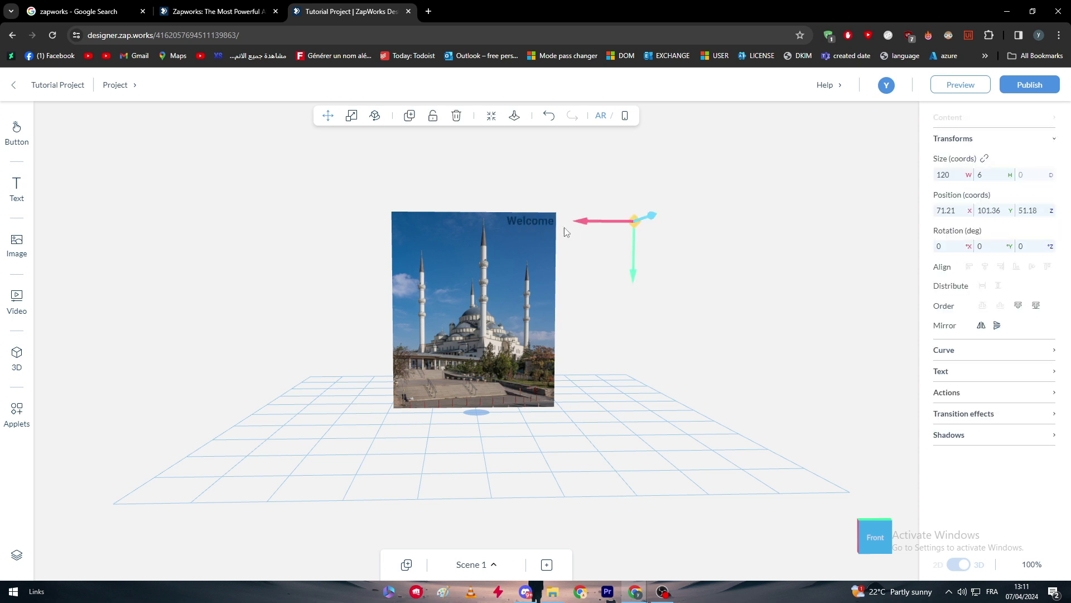
click(1009, 372)
click(1021, 331)
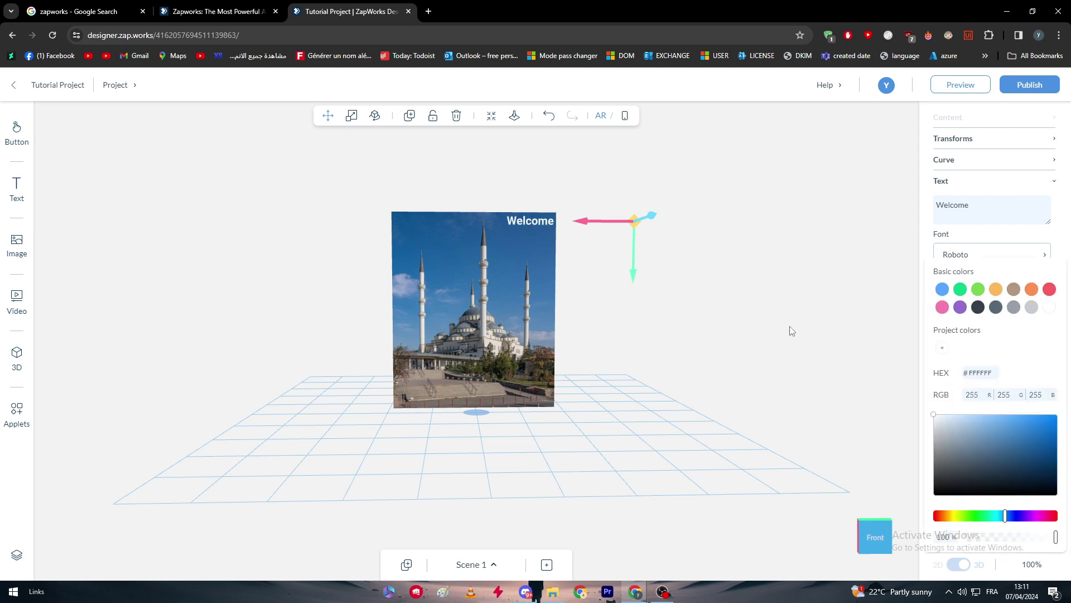
click(777, 277)
drag(738, 289, 307, 267)
drag(635, 229, 633, 480)
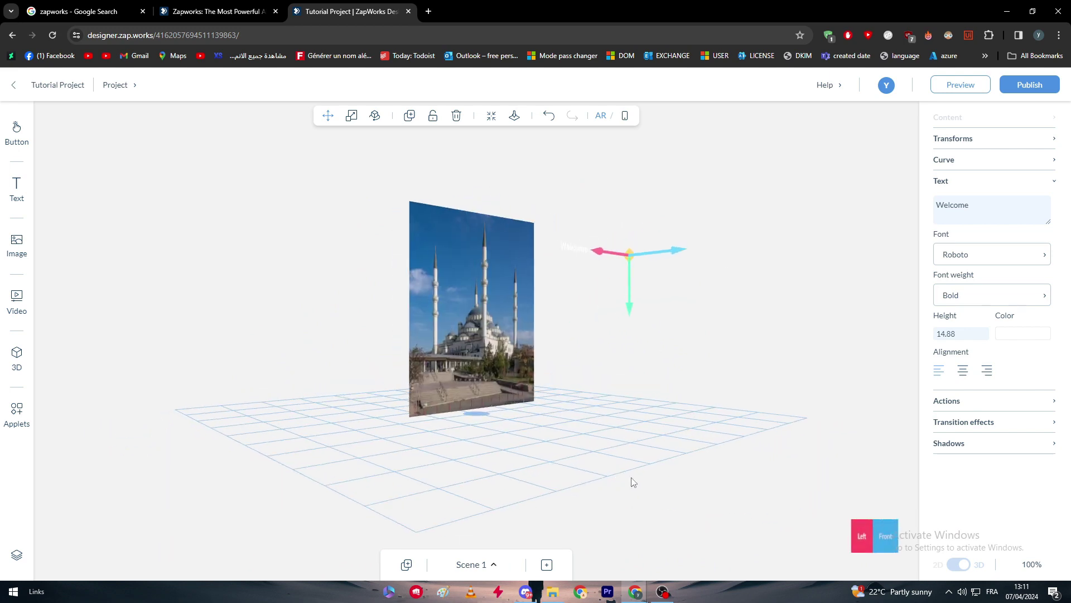
drag(767, 323, 694, 315)
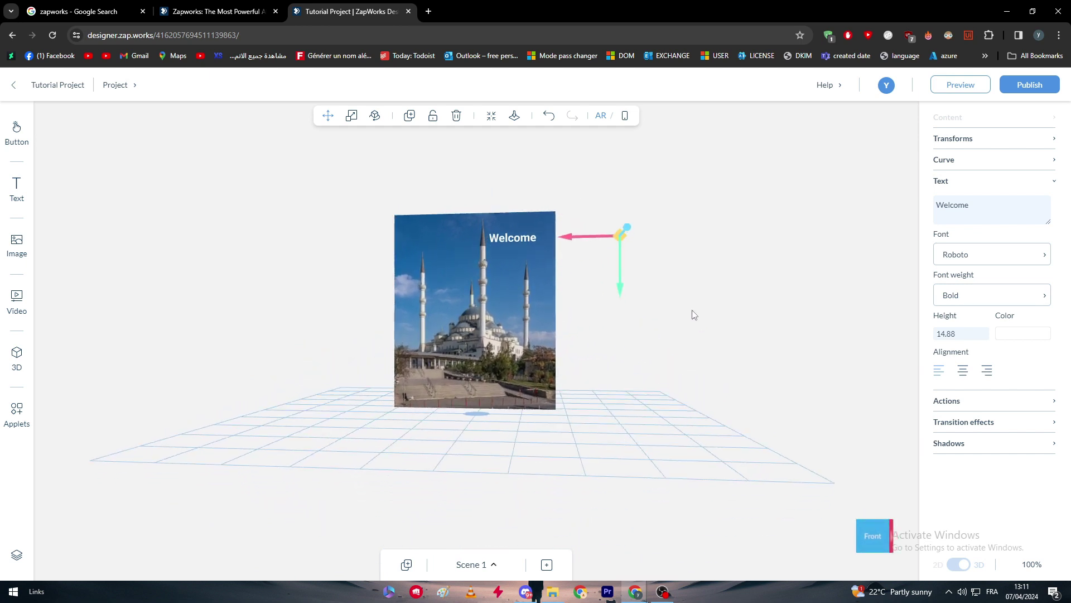
drag(540, 256, 539, 244)
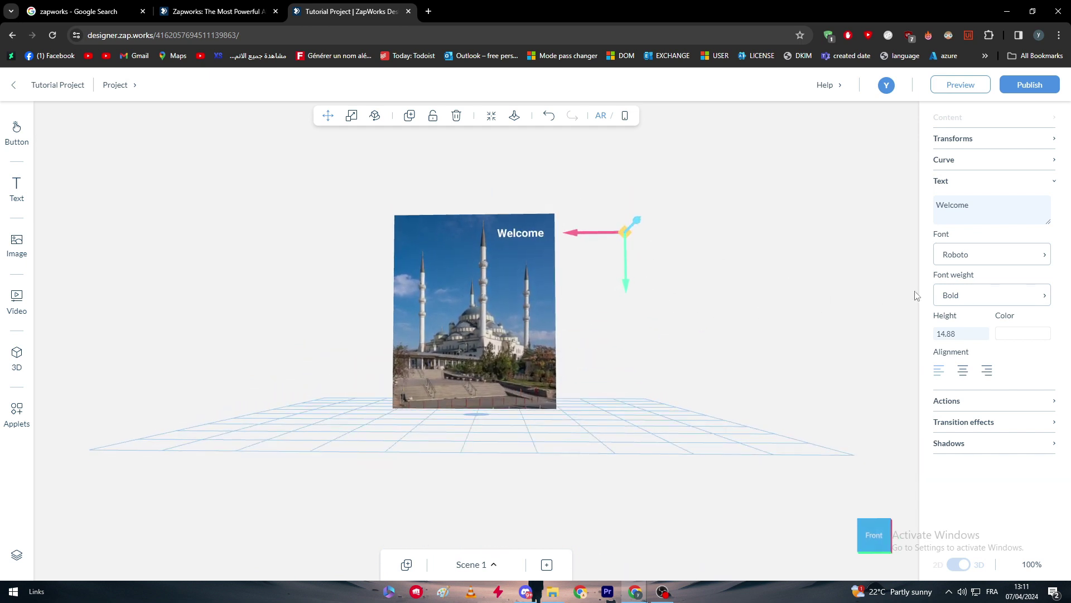
Set the Welcome heading's font to Bagel Fat One.
click(1013, 262)
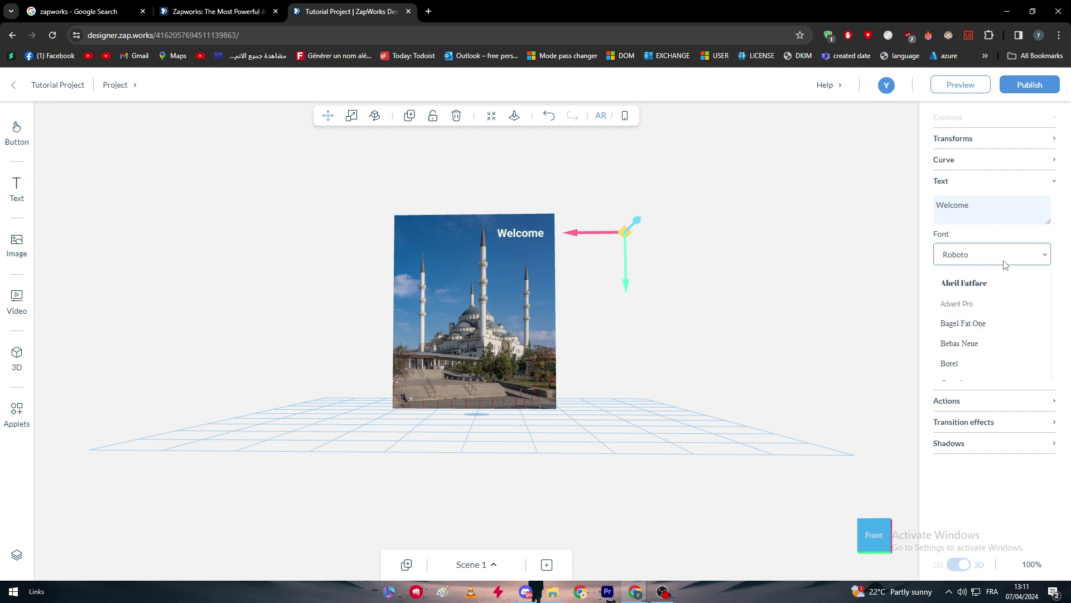
click(976, 330)
click(786, 304)
double_click(530, 232)
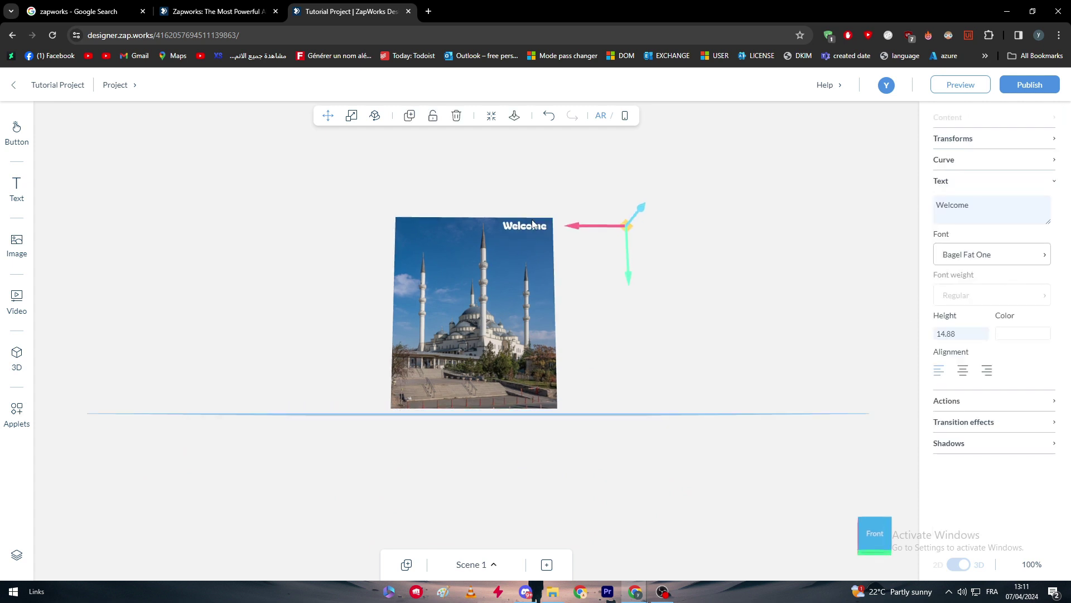
click(784, 254)
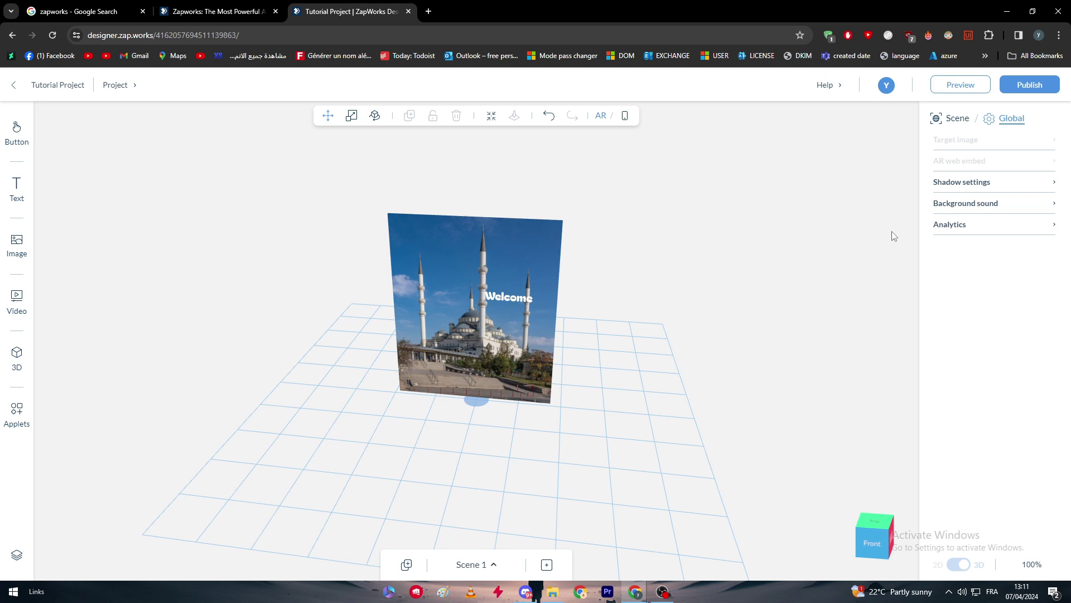
click(980, 204)
Remove Beep_2.mp3 as the scene's background sound.
click(948, 296)
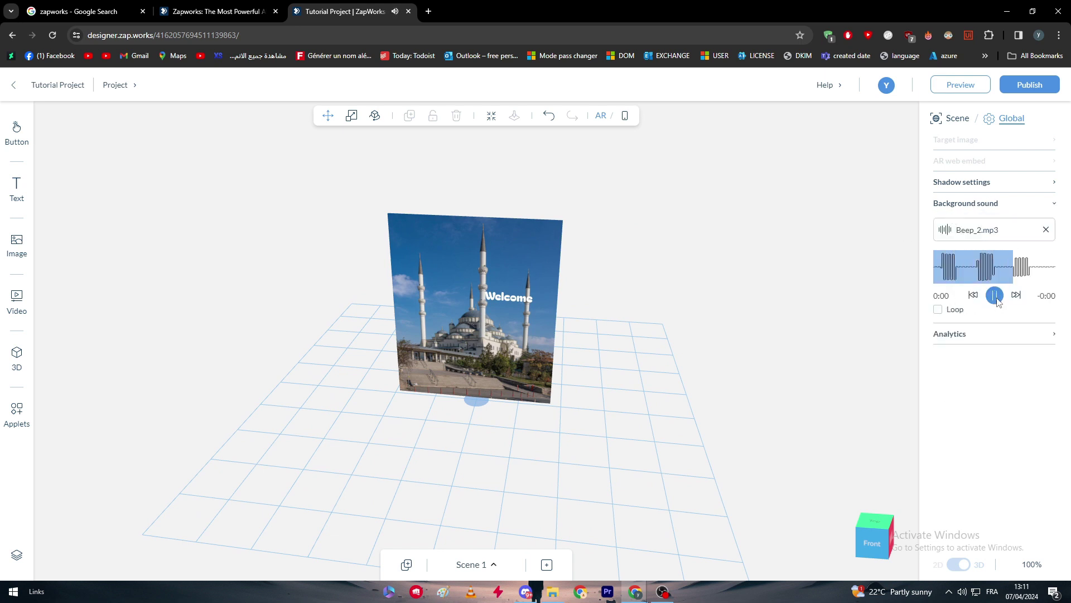
click(1046, 229)
click(980, 204)
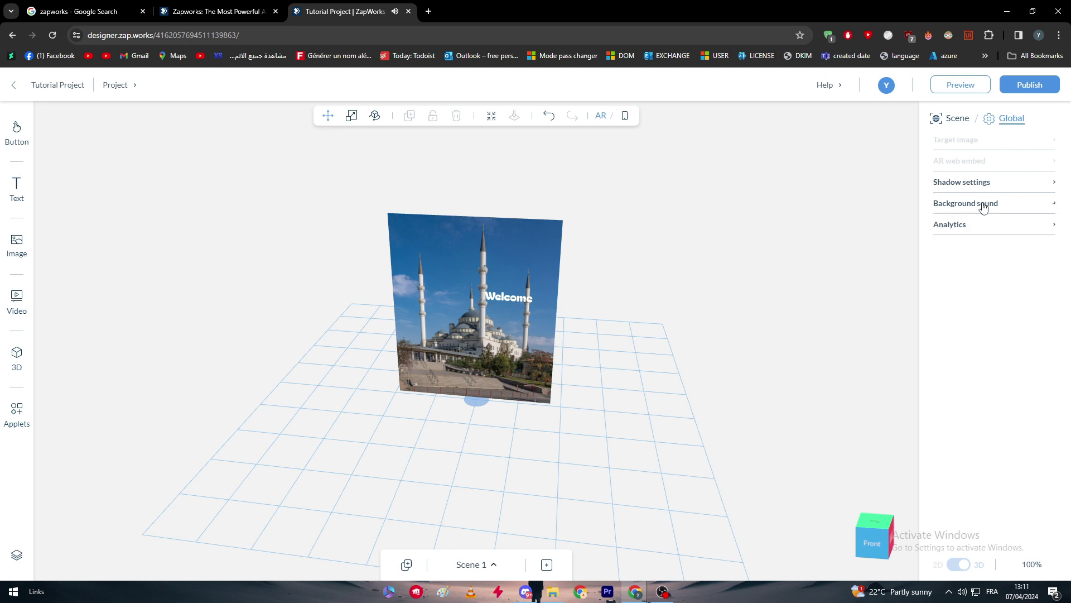
click(969, 226)
click(974, 225)
click(958, 203)
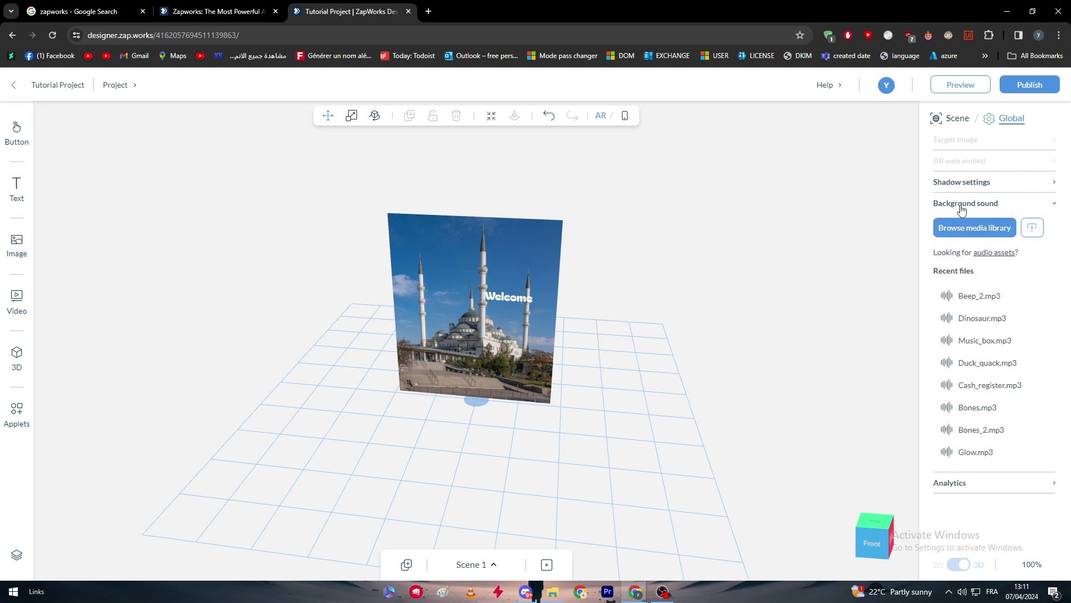
Turn on shadows in Shadow settings and show the 3D models library.
click(958, 185)
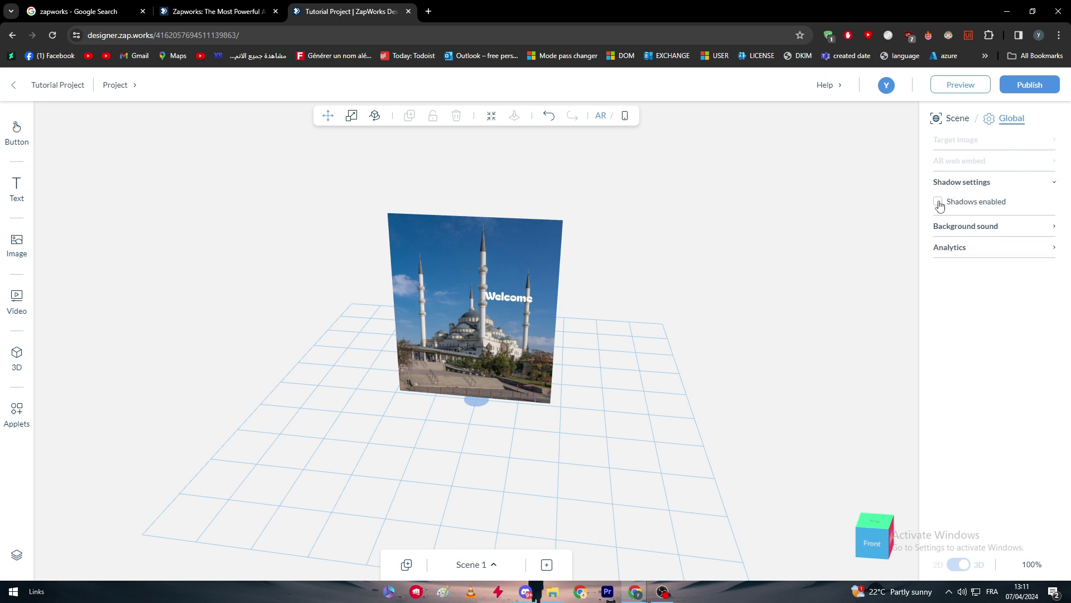
drag(903, 167, 766, 195)
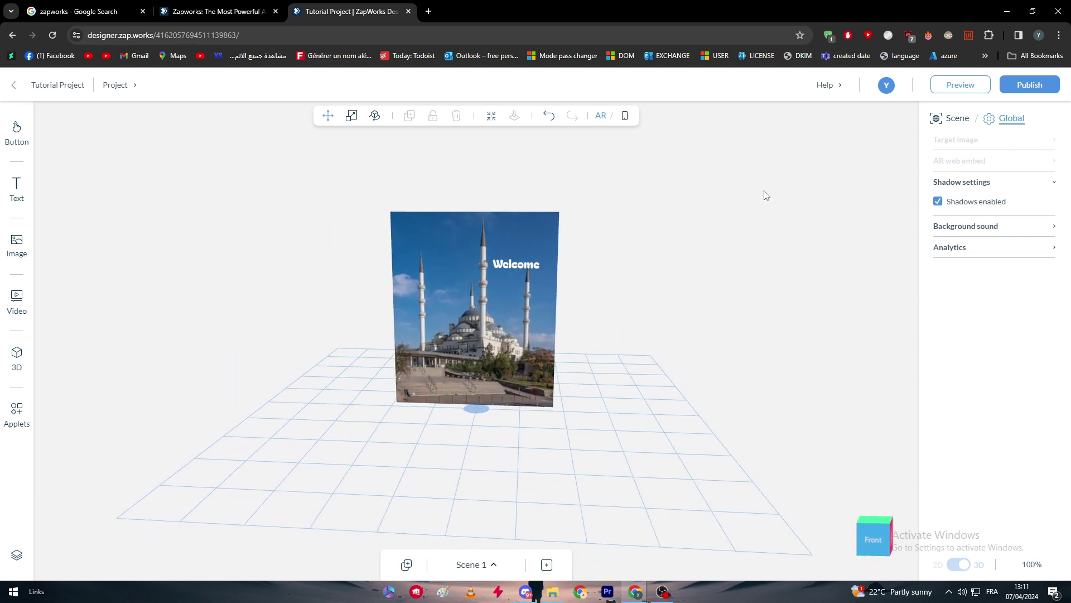
click(17, 357)
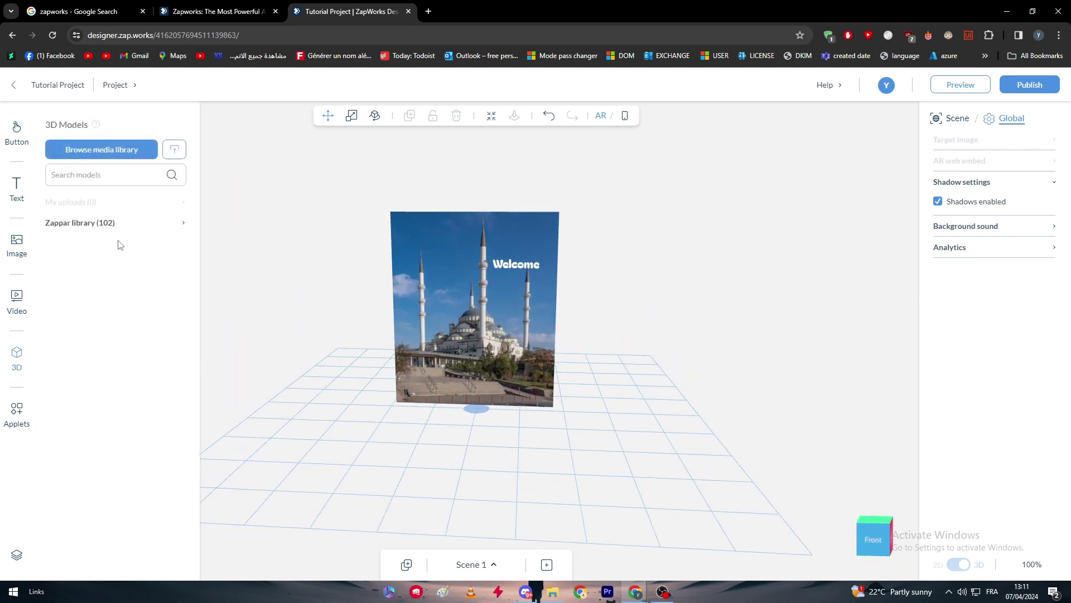
Place the acoustic guitar 3D model to the right of the mosque photo.
drag(336, 362, 282, 363)
click(17, 357)
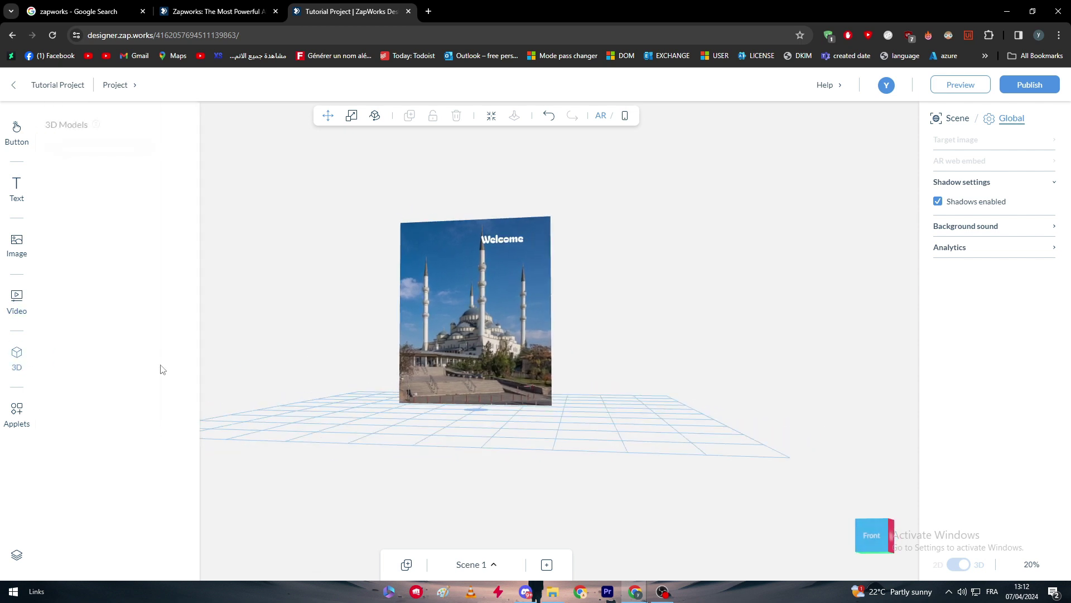
scroll(120, 270, down, 5)
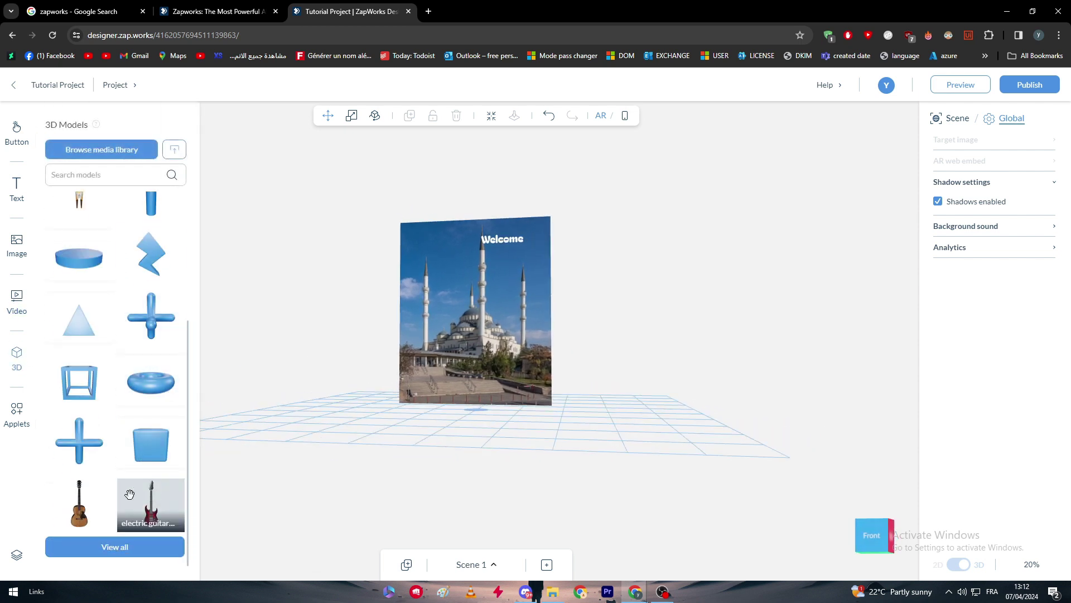
drag(79, 502, 694, 368)
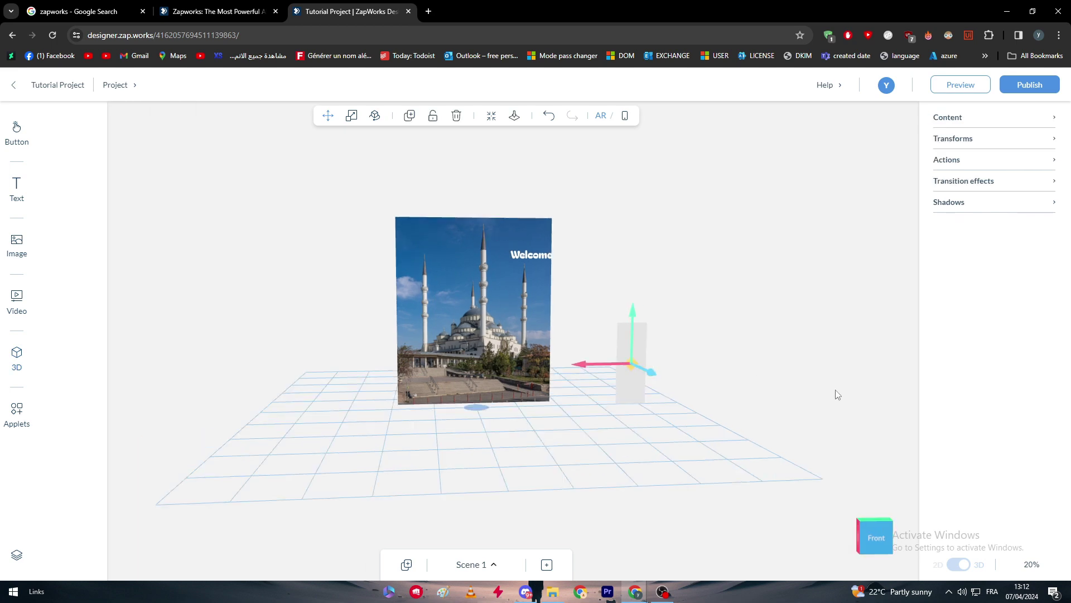
drag(684, 373, 665, 364)
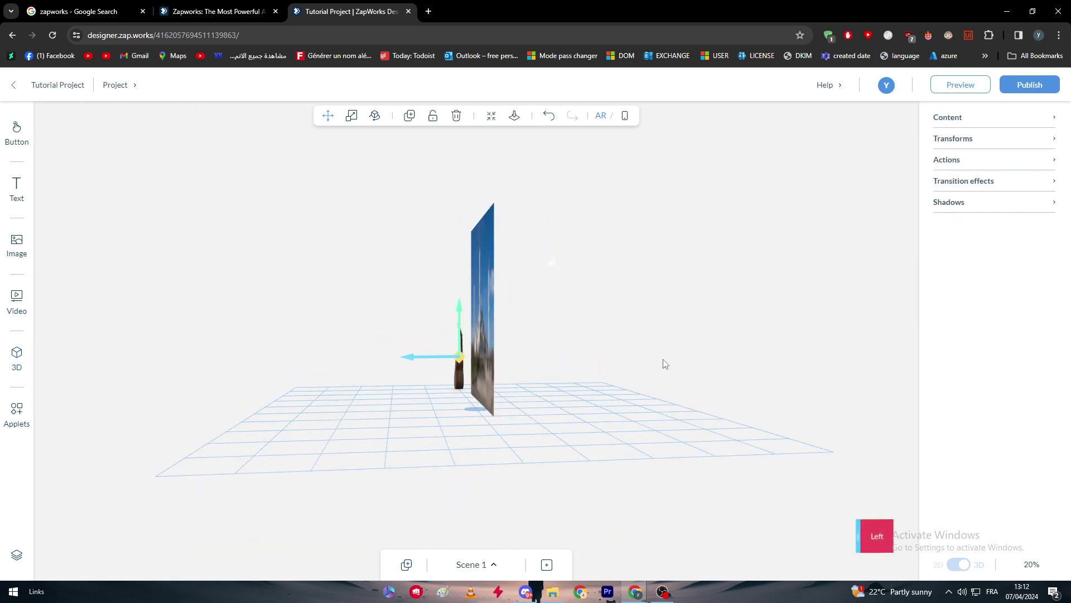
drag(602, 329, 613, 335)
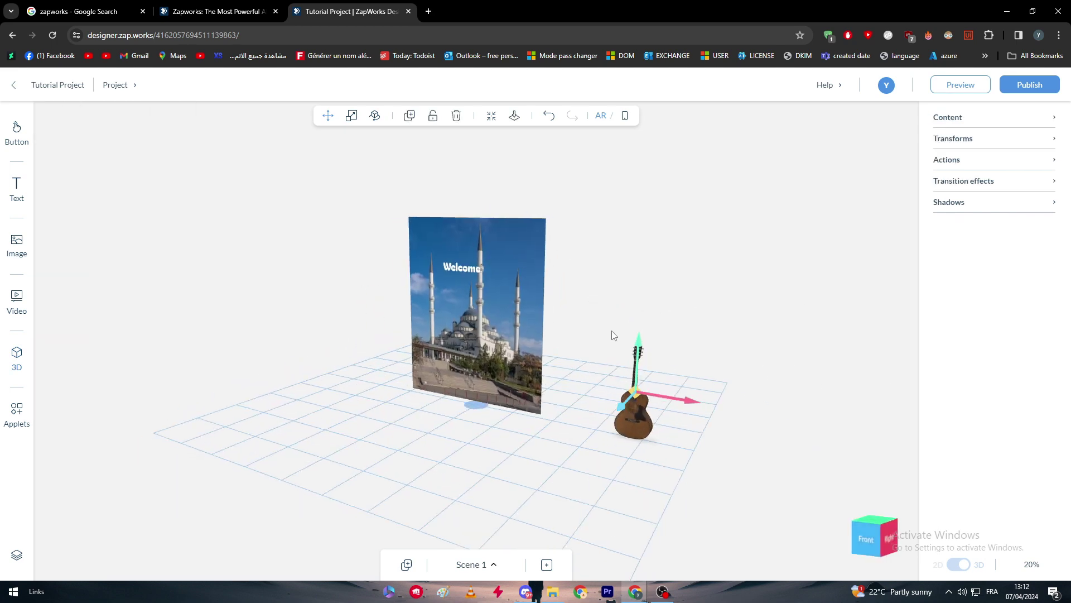
Resize the guitar to width 90, then select the mosque photo panel.
click(947, 118)
click(990, 269)
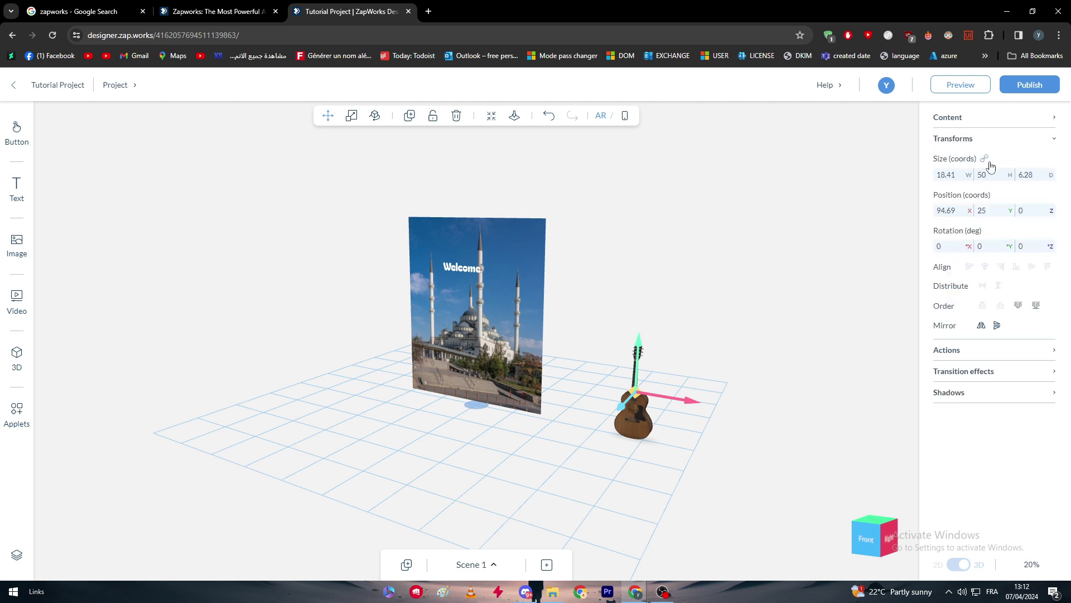
text(90)
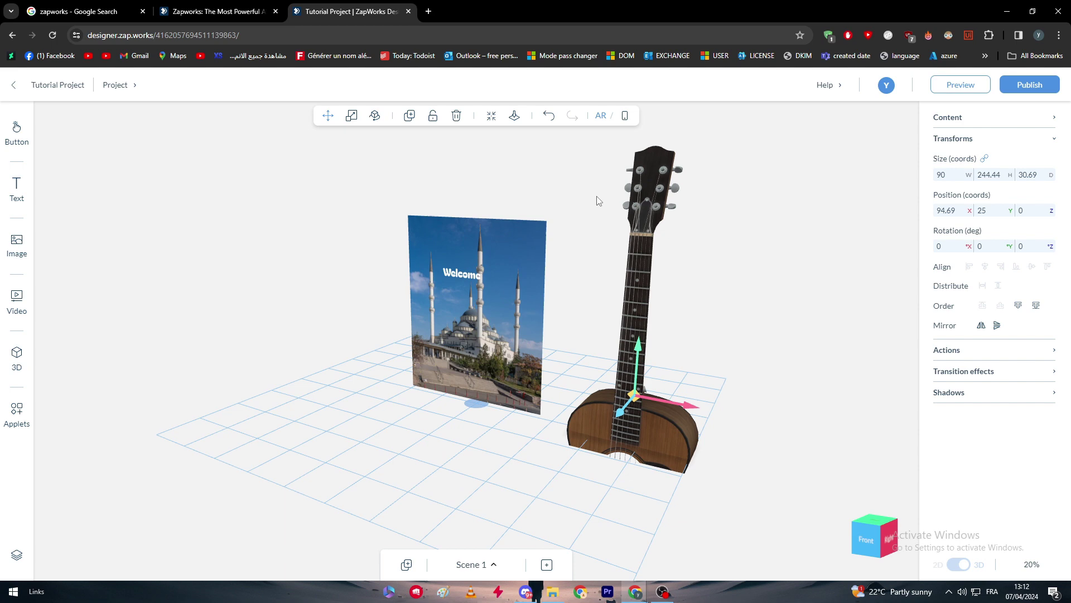
click(483, 282)
Delete the mosque photo and shrink the guitar to width 50.
key(Delete)
click(472, 288)
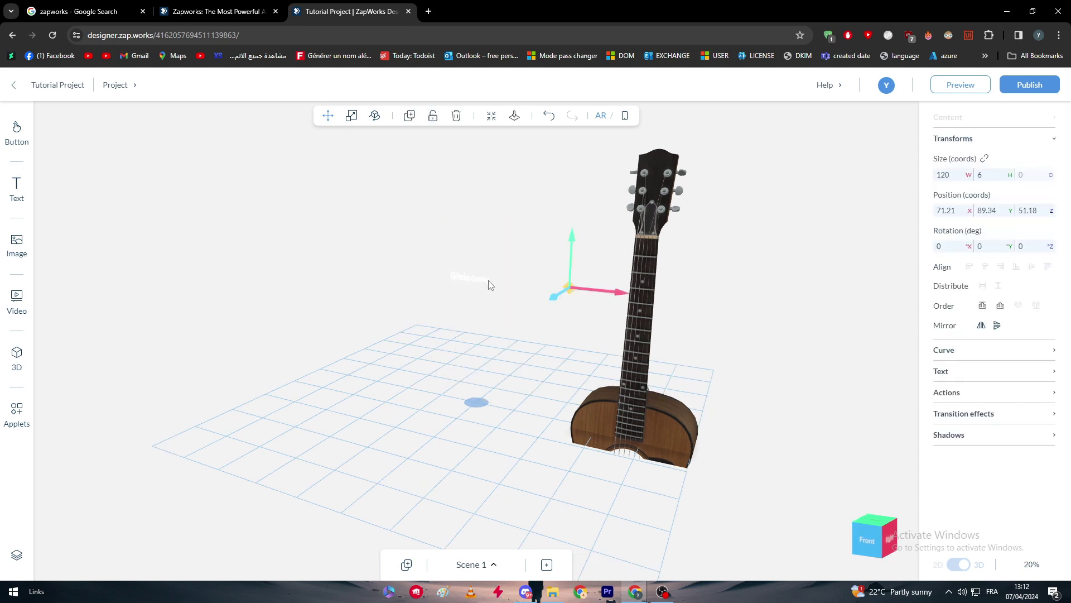
click(574, 289)
double_click(635, 277)
drag(631, 204, 542, 180)
drag(727, 234, 554, 260)
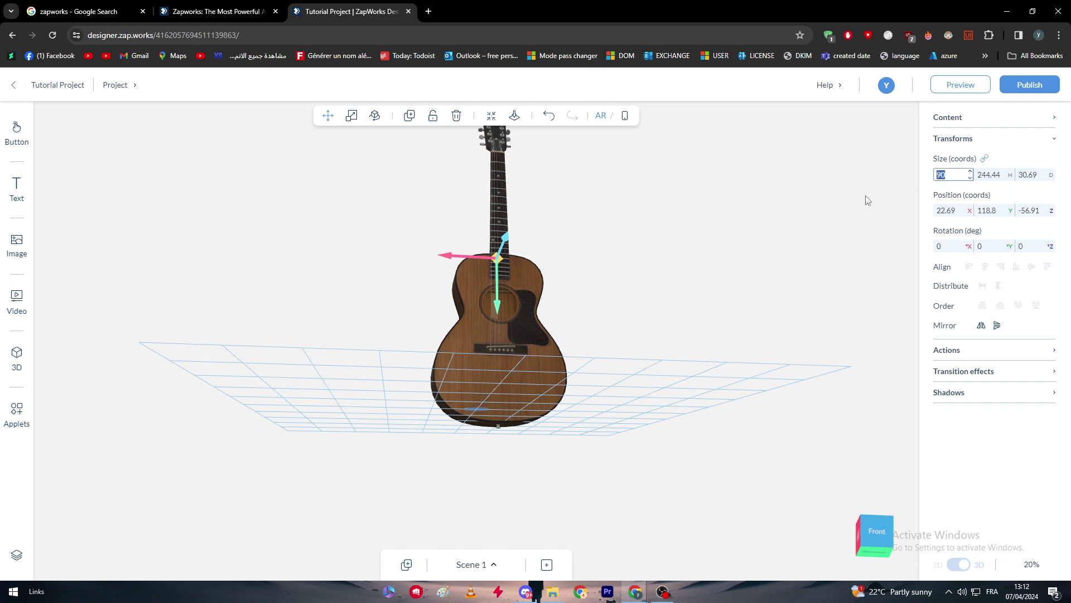
text(50)
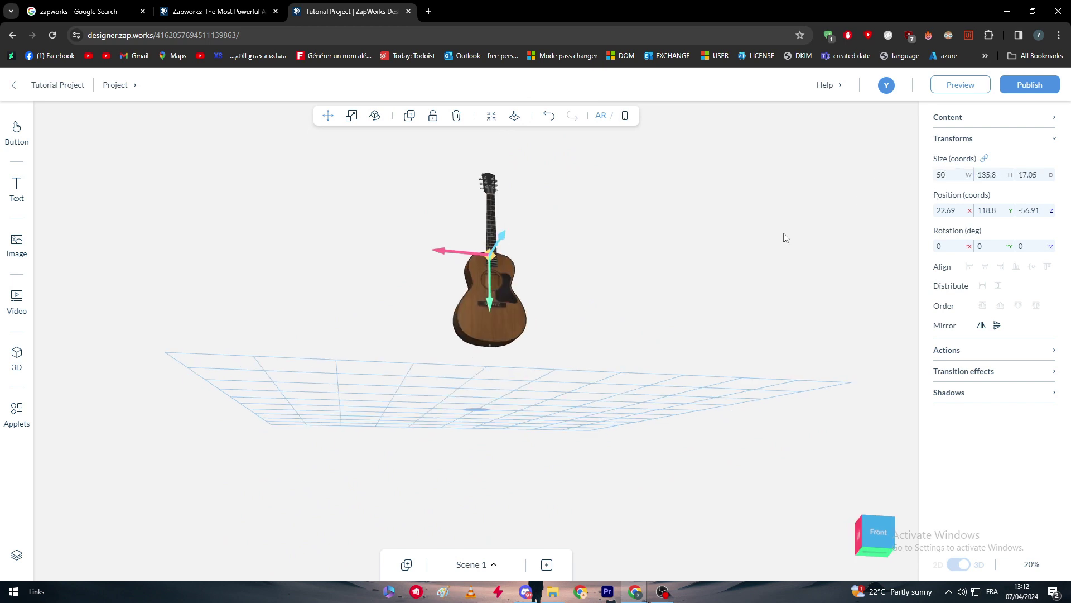
Move the guitar forward toward the viewer and lower it in the scene.
drag(784, 237, 570, 258)
drag(523, 198, 619, 178)
drag(510, 197, 520, 243)
click(690, 287)
drag(690, 286, 686, 310)
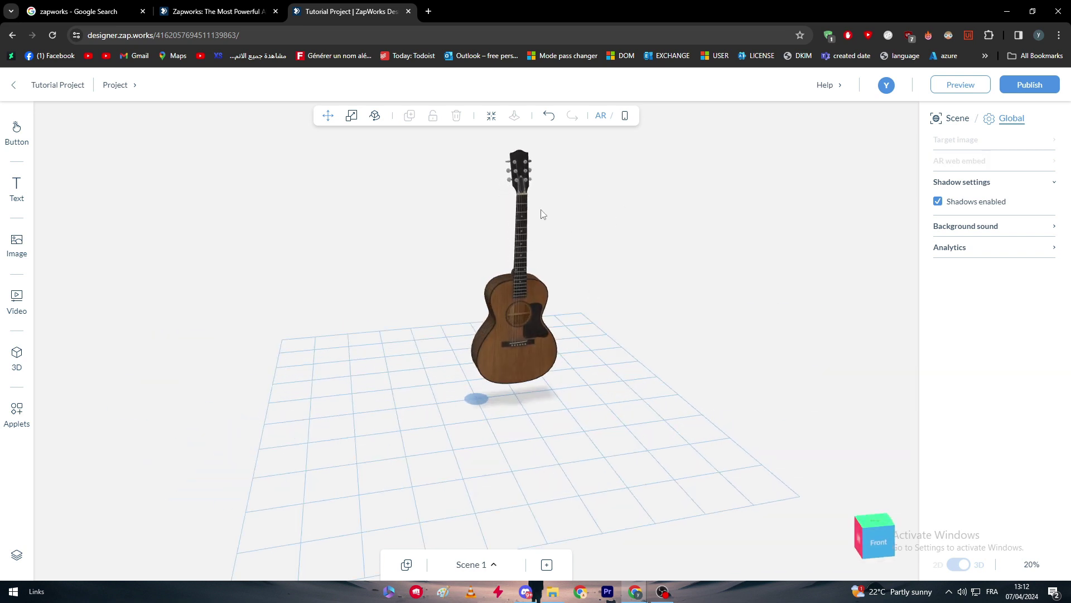
click(519, 194)
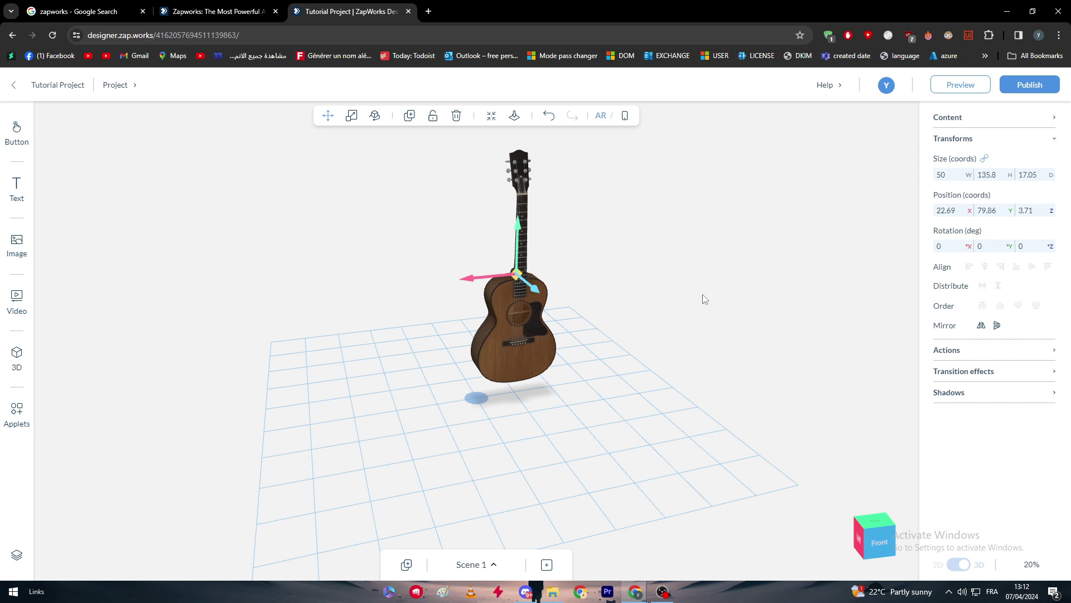
Search the 3D model library for 'car', which returns no models.
click(11, 363)
click(100, 179)
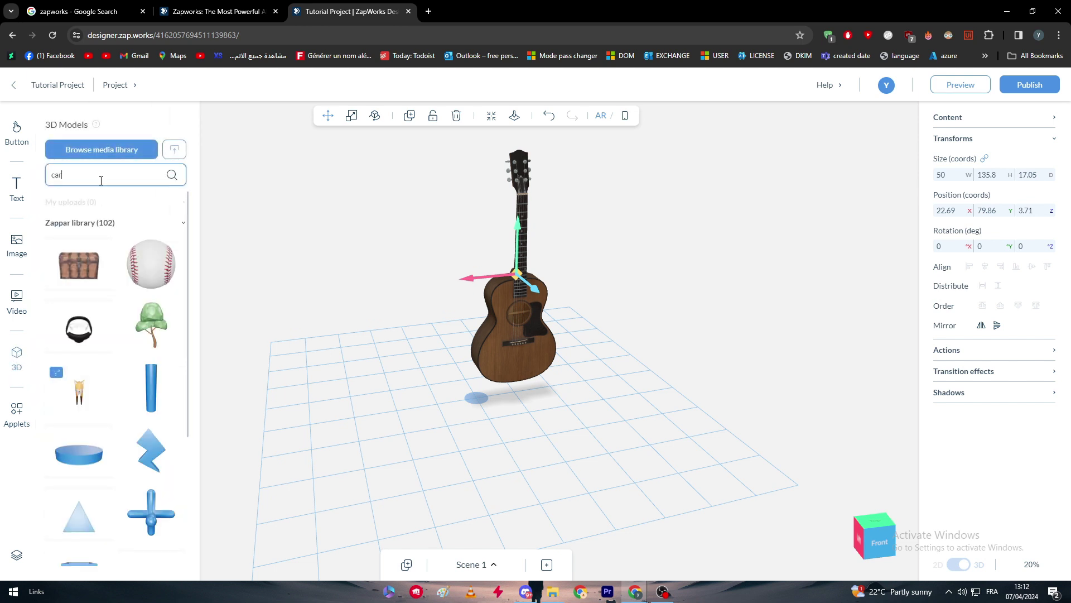
text(car)
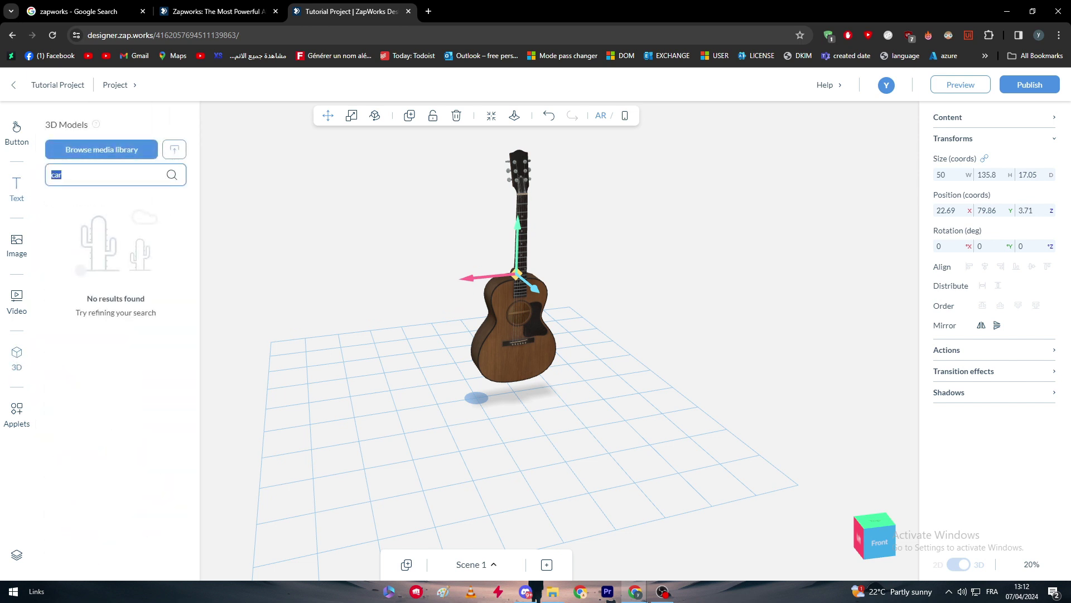
click(91, 227)
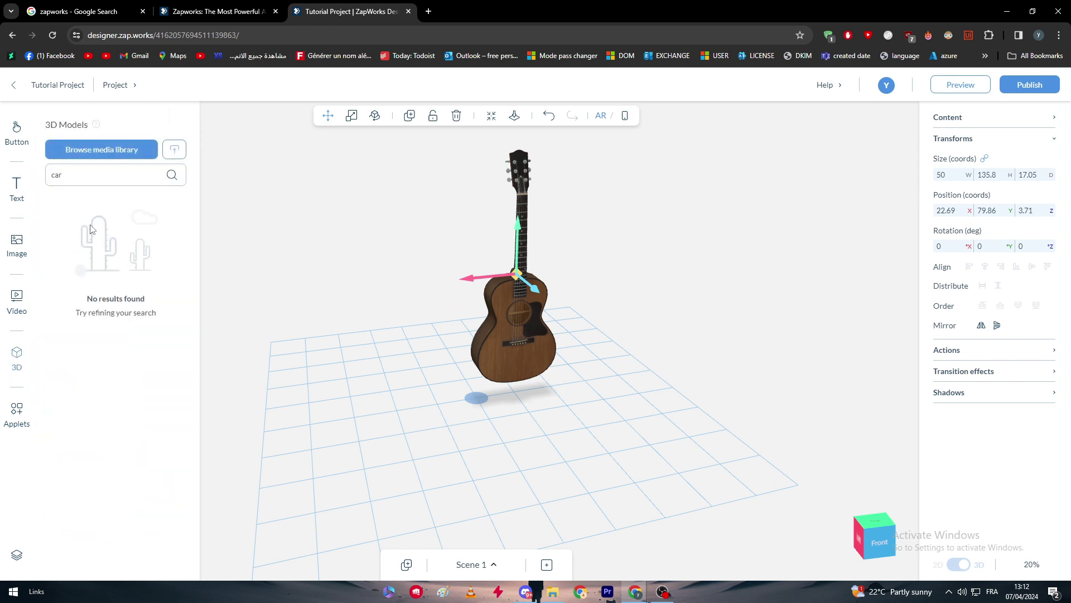
Run a web search for '3D pics' in a new tab and browse the results.
click(429, 12)
text(3D)
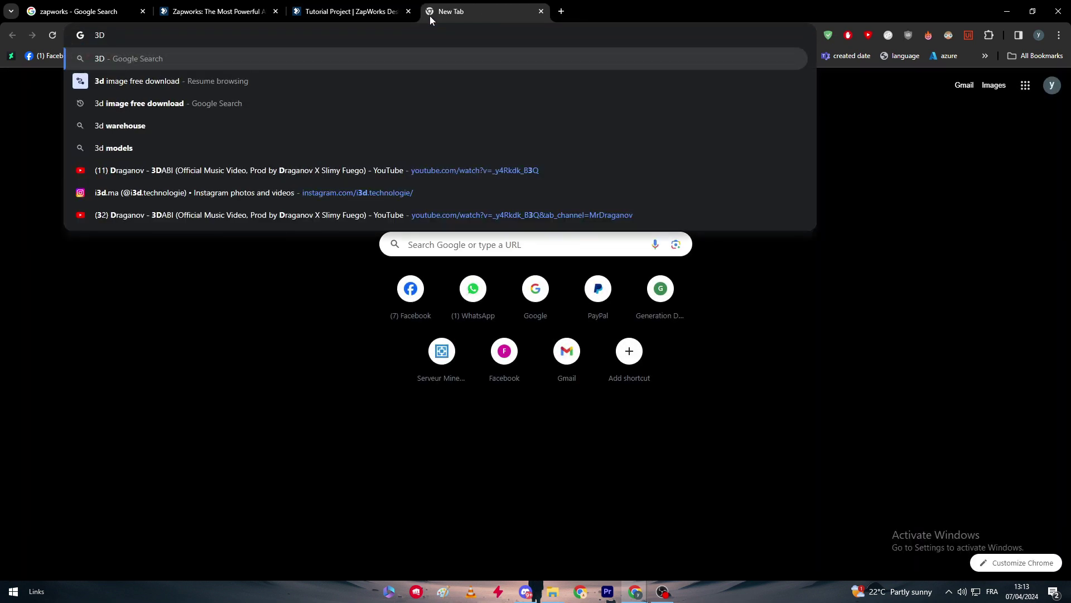
text( pics)
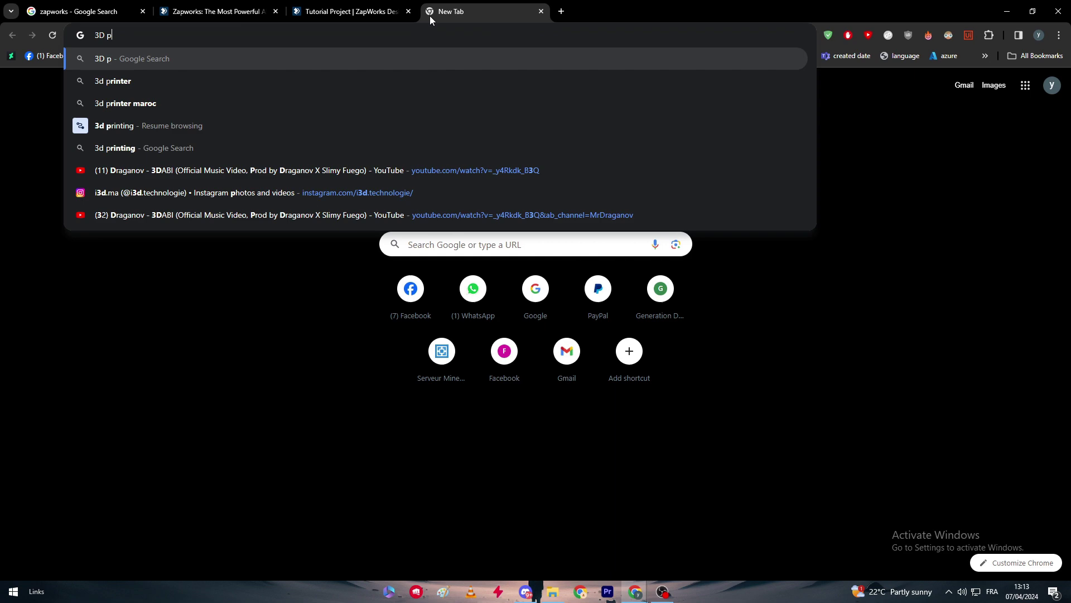
key(Return)
scroll(271, 222, down, 3)
scroll(272, 222, down, 15)
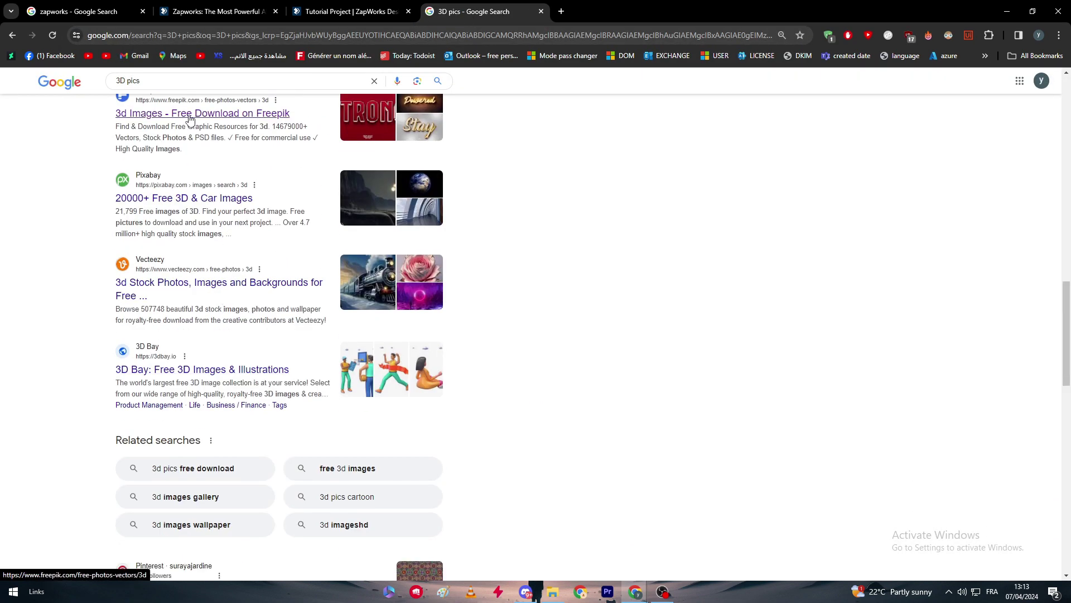
Change the query to '3D element' and scroll through the results.
double_click(178, 87)
text(element)
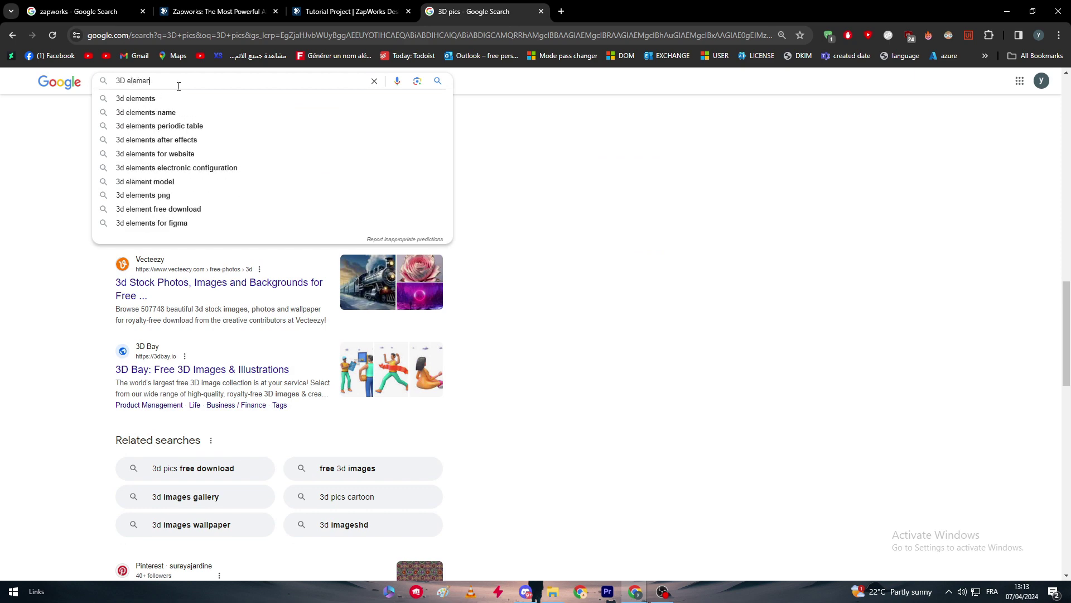
key(Return)
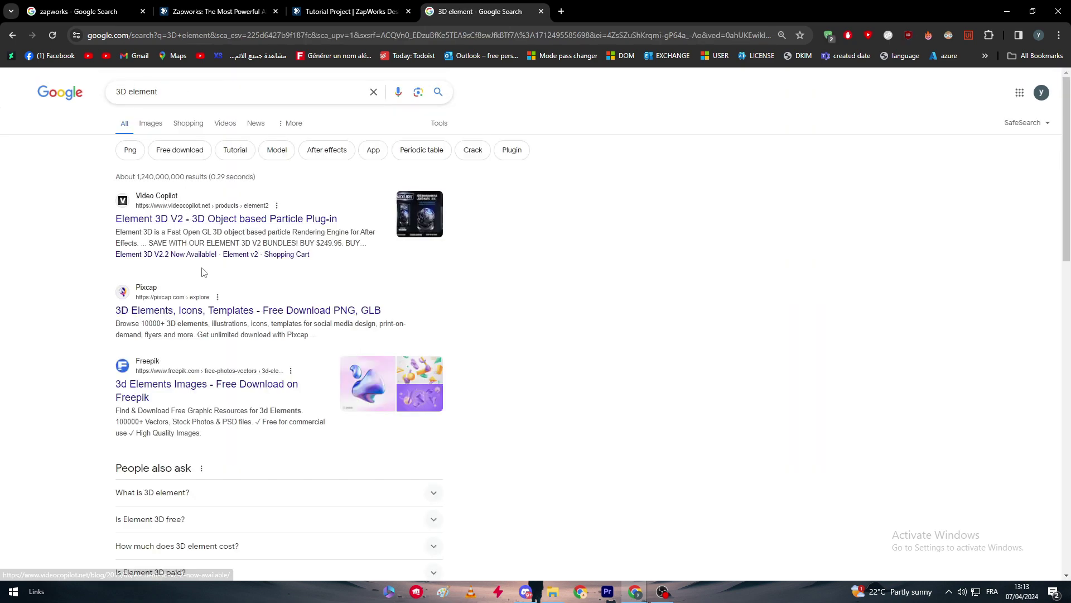
scroll(189, 240, down, 9)
scroll(204, 265, down, 18)
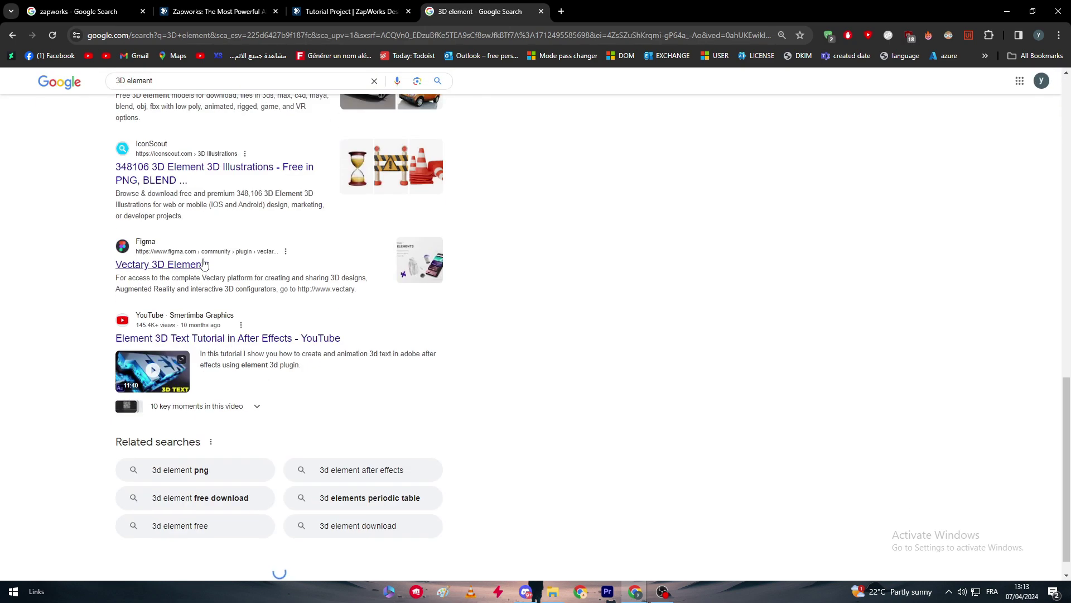
scroll(211, 251, down, 4)
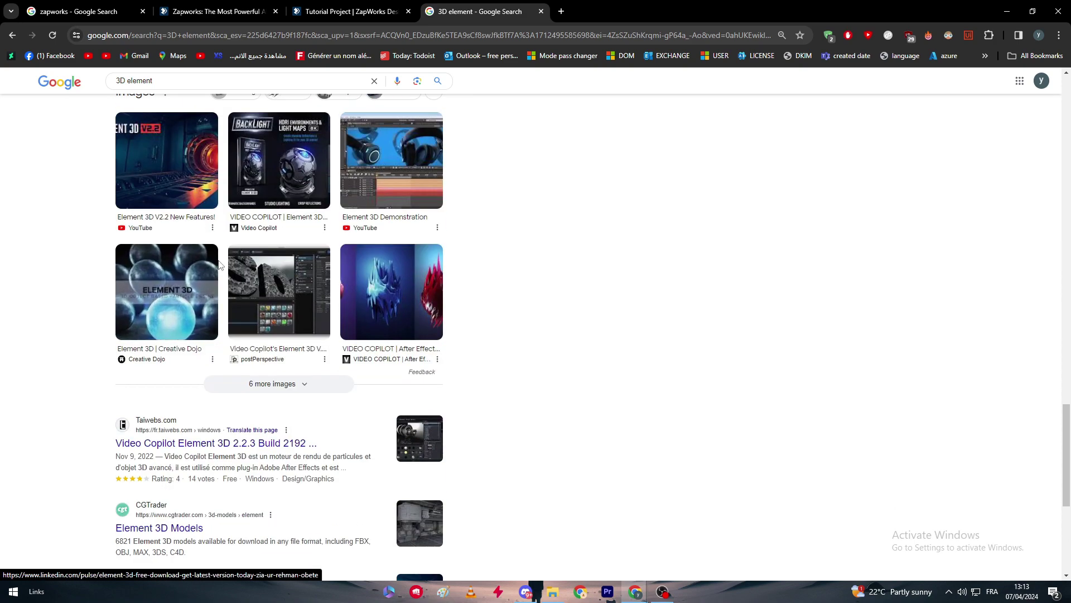
scroll(214, 301, down, 5)
scroll(213, 300, down, 10)
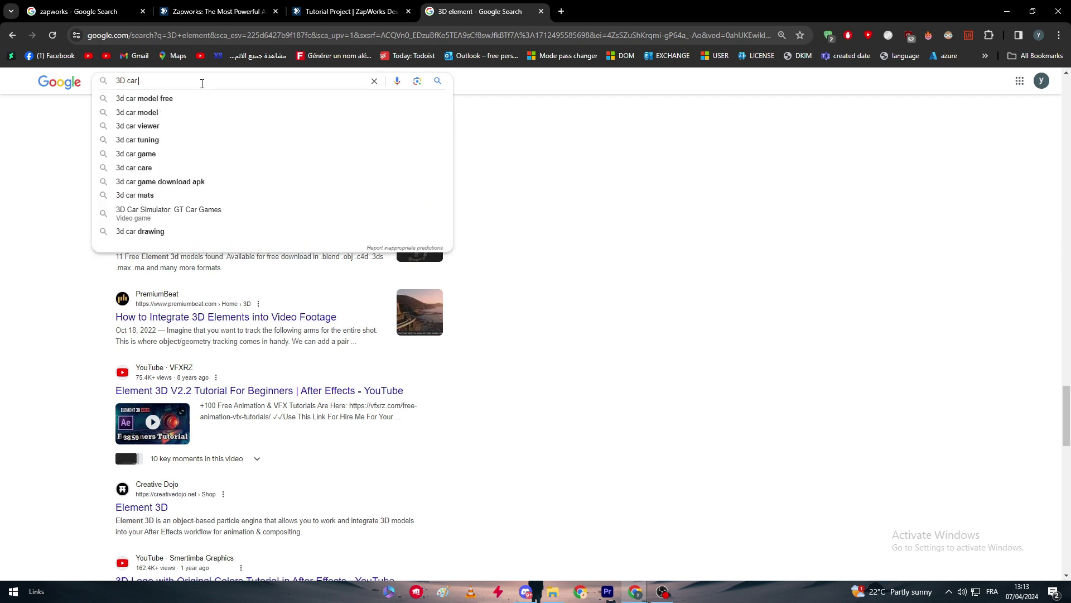
Search for '3D car free' and open the first result in a new tab.
text(free)
key(Return)
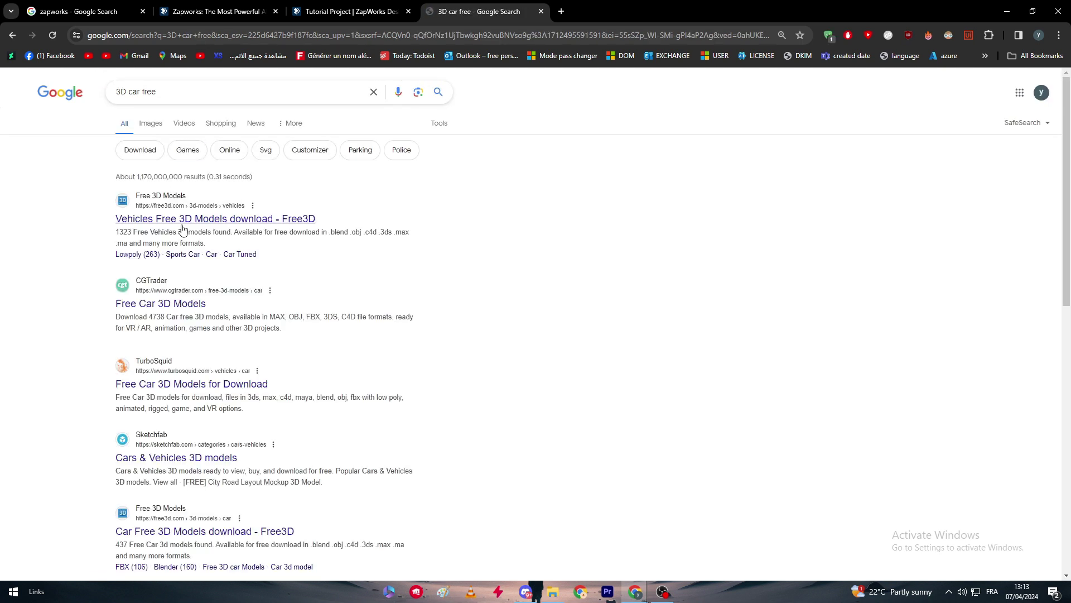
middle_click(170, 218)
key(ctrl+Tab)
Open the BMW M4 f82 model page on Sketchfab and request its download.
key(ctrl+shift+Tab)
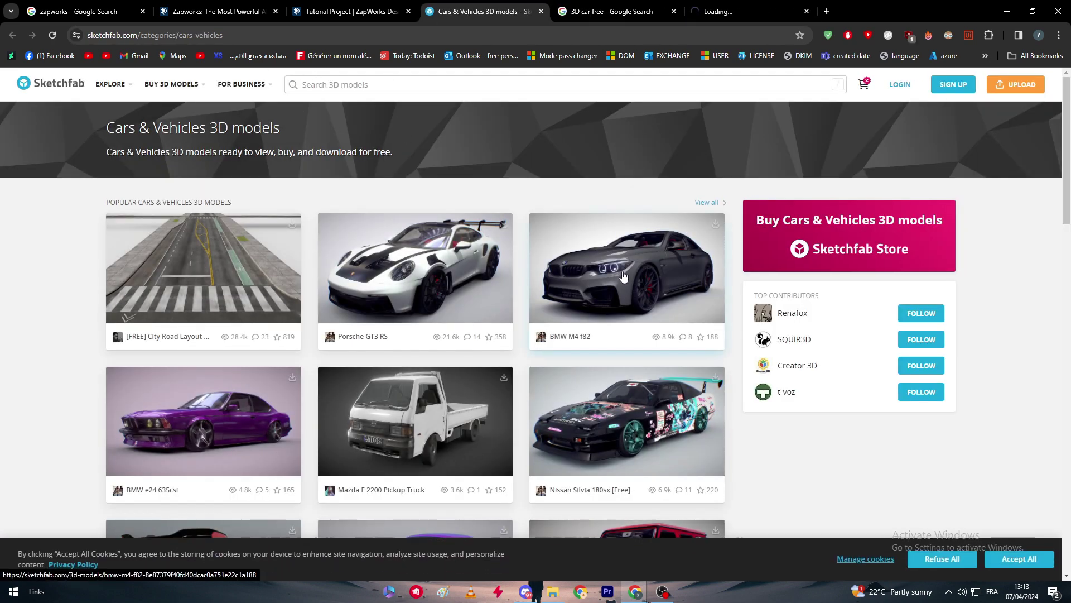
click(582, 263)
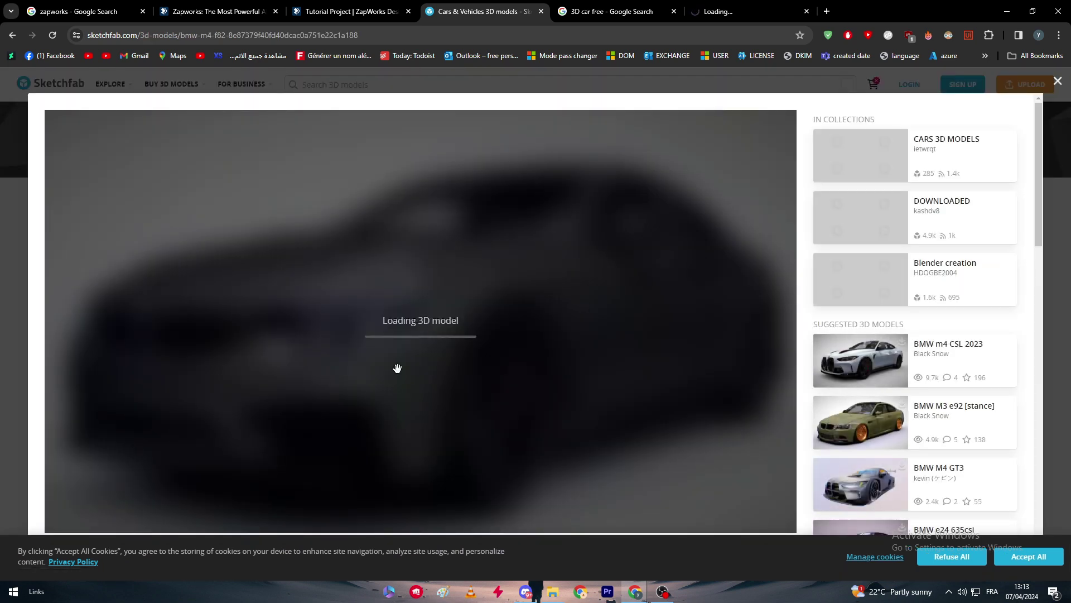
scroll(385, 370, down, 3)
scroll(368, 374, down, 1)
click(105, 400)
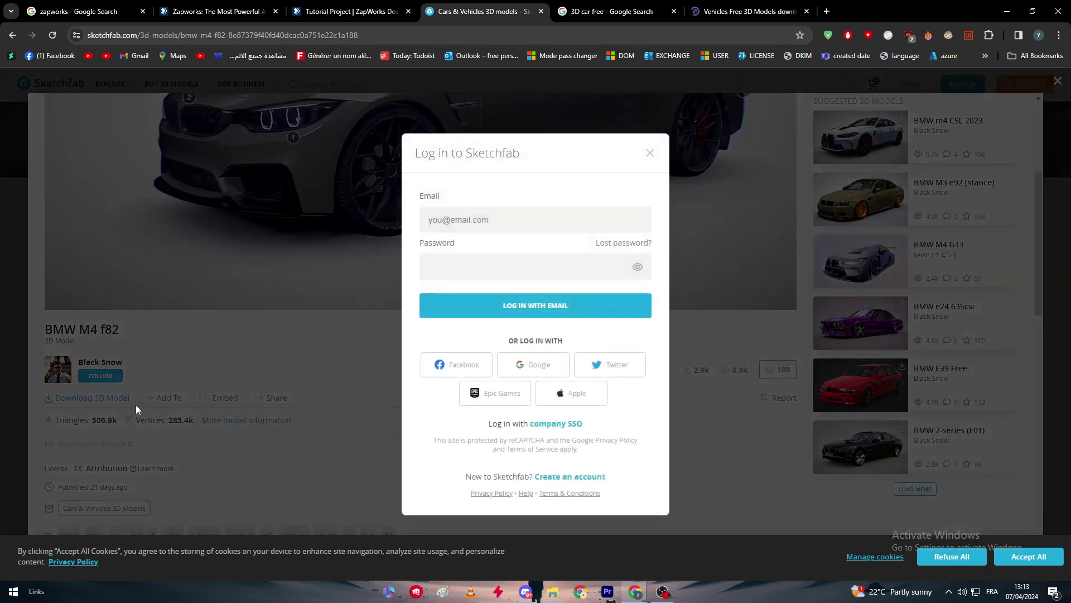
Sign in to Sketchfab with a Google account and accept the updated Terms of Use.
click(523, 366)
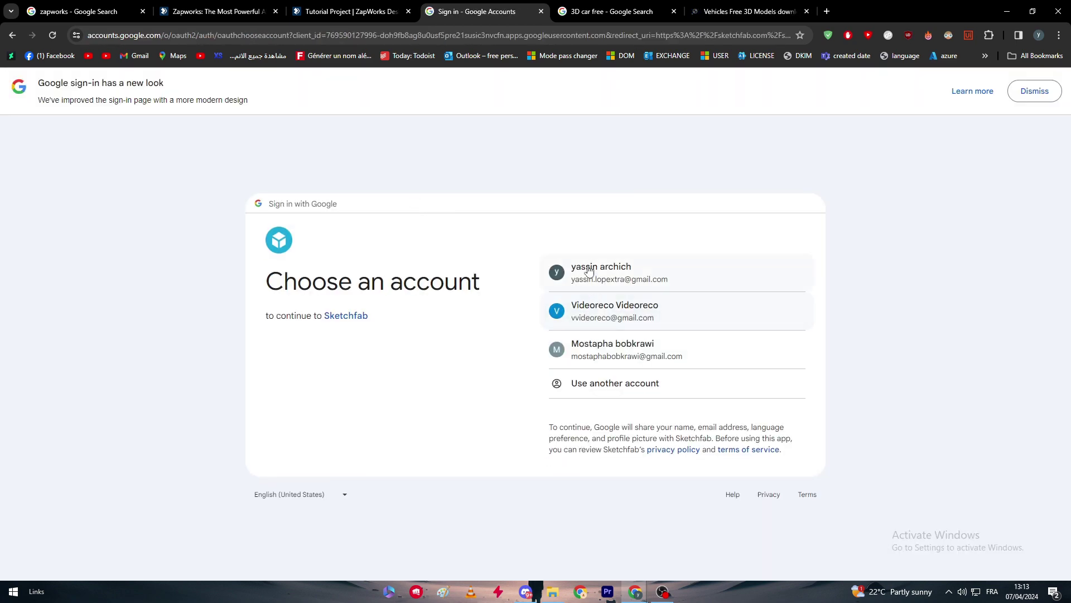
click(590, 272)
click(674, 12)
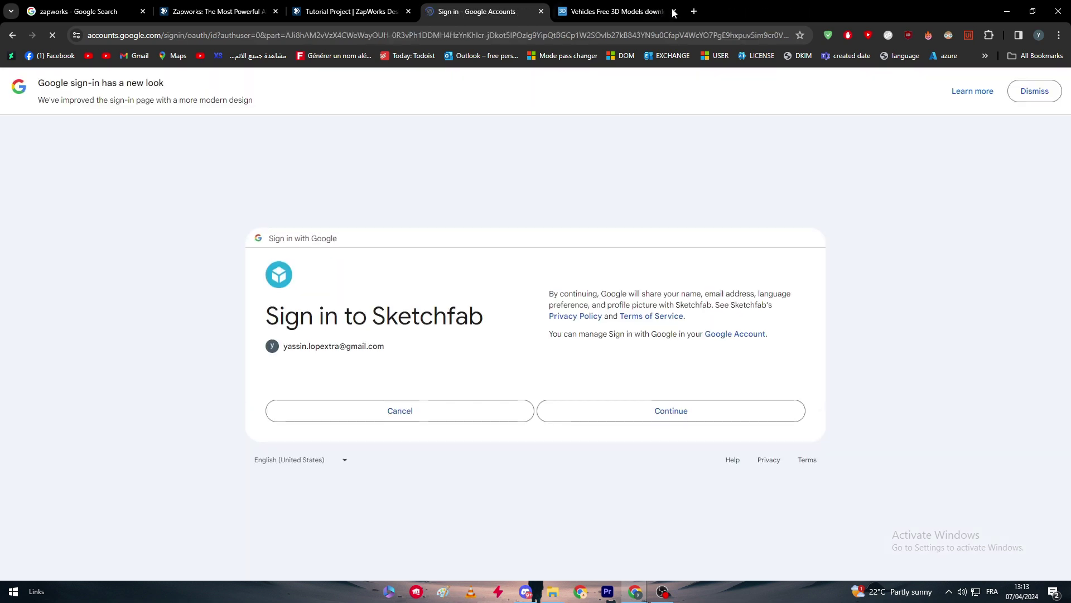
click(674, 12)
click(671, 422)
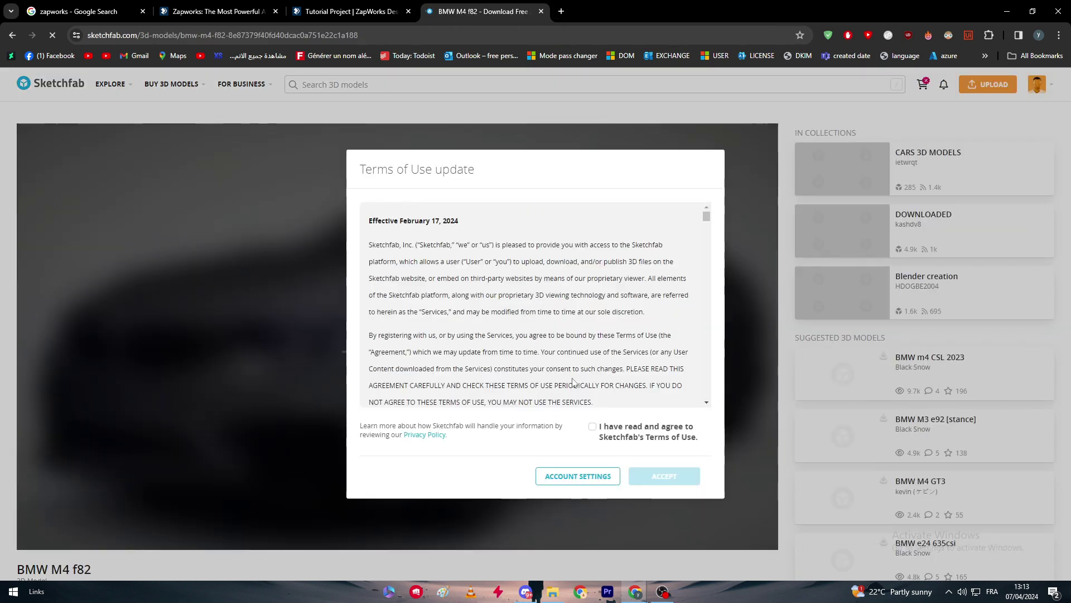
click(593, 426)
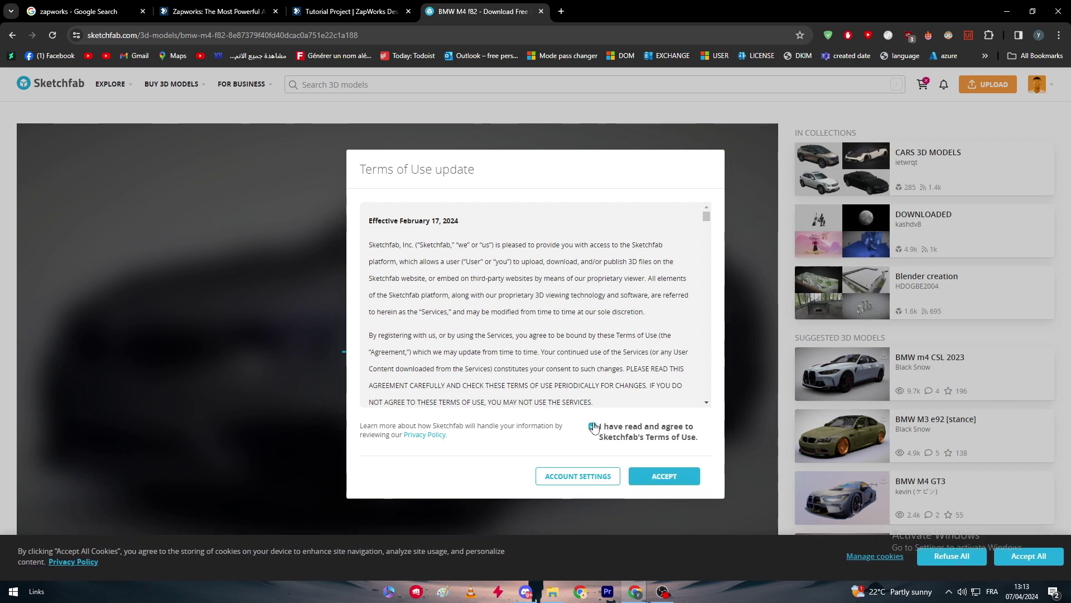
click(647, 475)
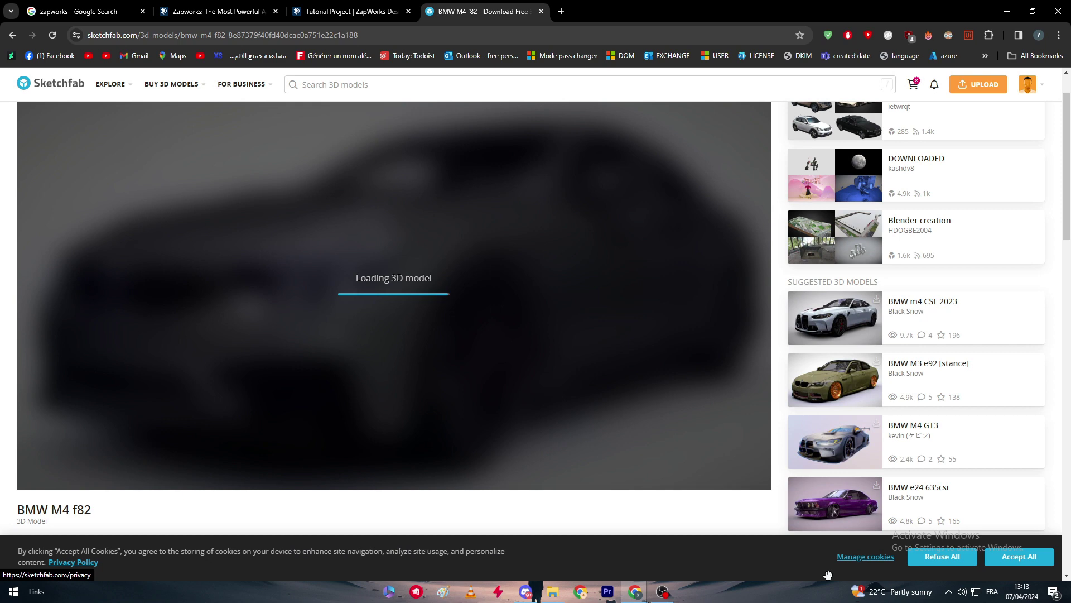
click(1019, 556)
Download the BMW M4 f82 as GLB with 2k textures, then return to ZapWorks Designer.
scroll(622, 509, down, 4)
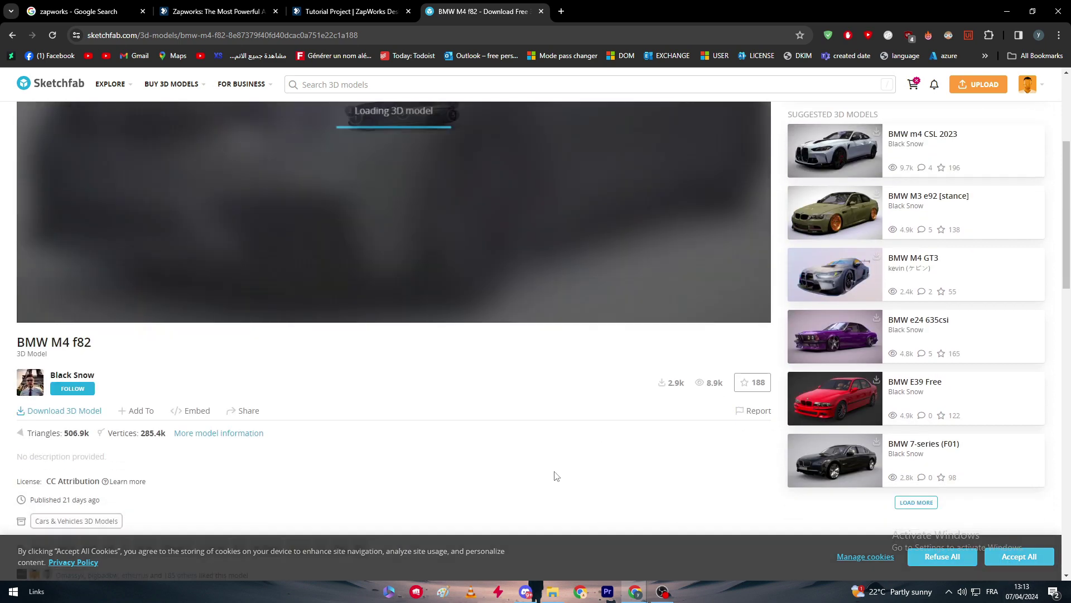
scroll(231, 373, up, 3)
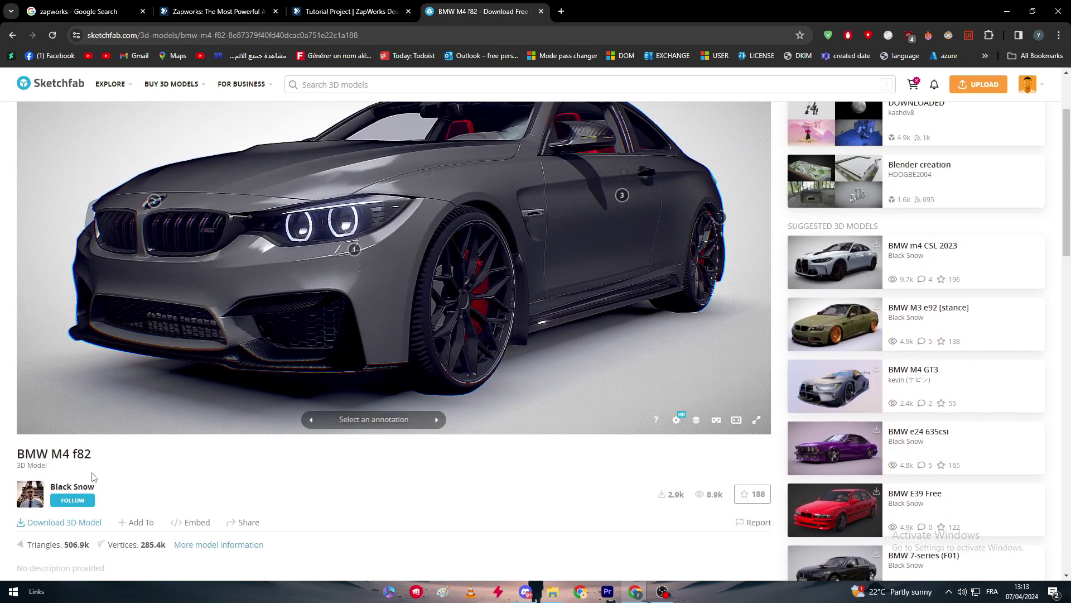
click(73, 522)
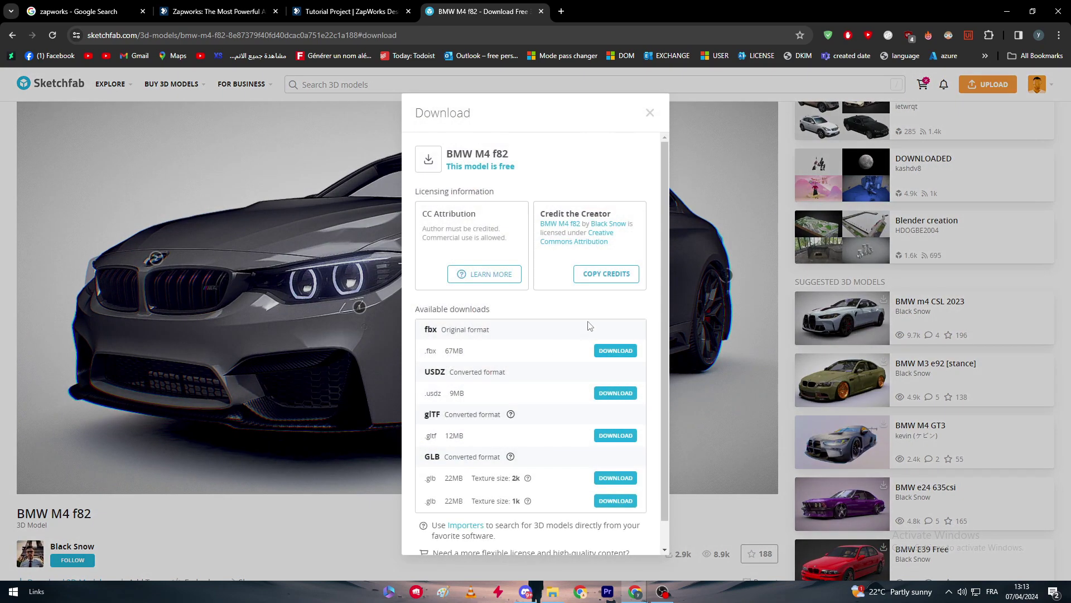
scroll(581, 365, down, 1)
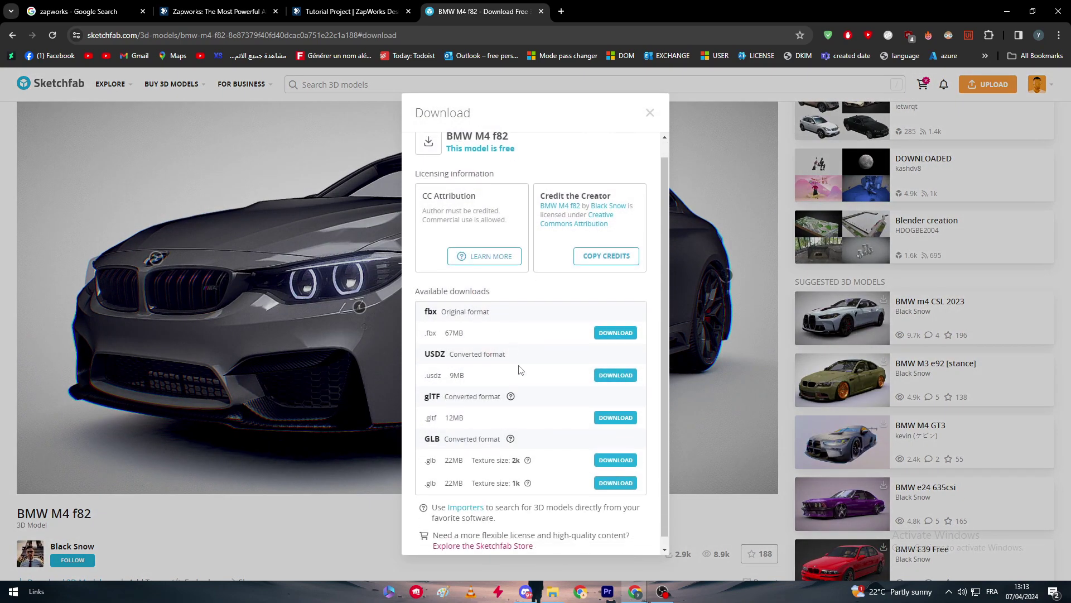
click(617, 452)
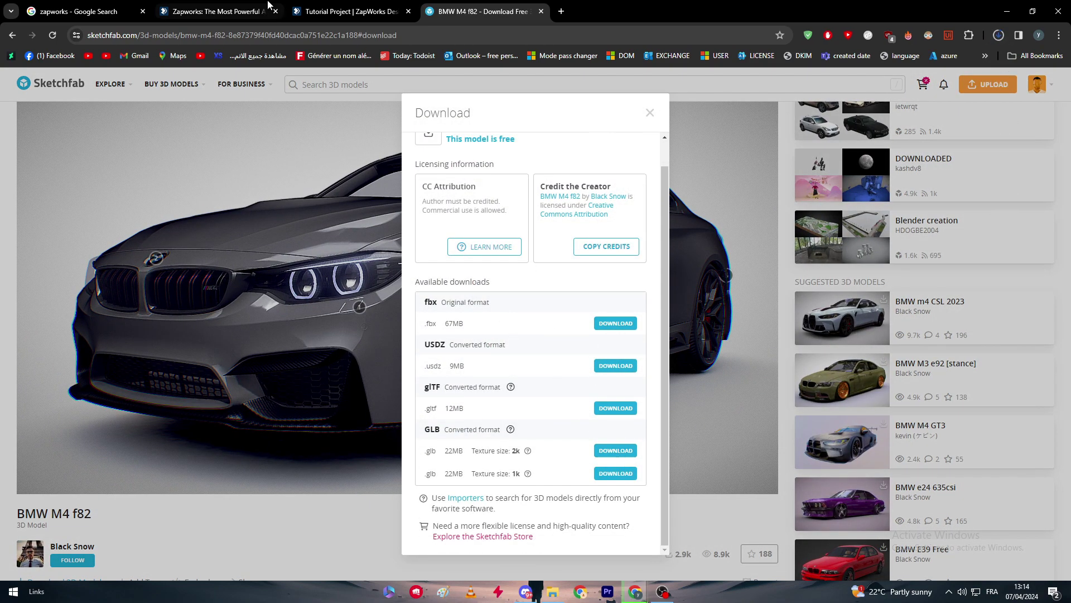
click(189, 8)
click(347, 7)
Upload bmw_m4_f82.glb to the project's 3D model library.
click(175, 150)
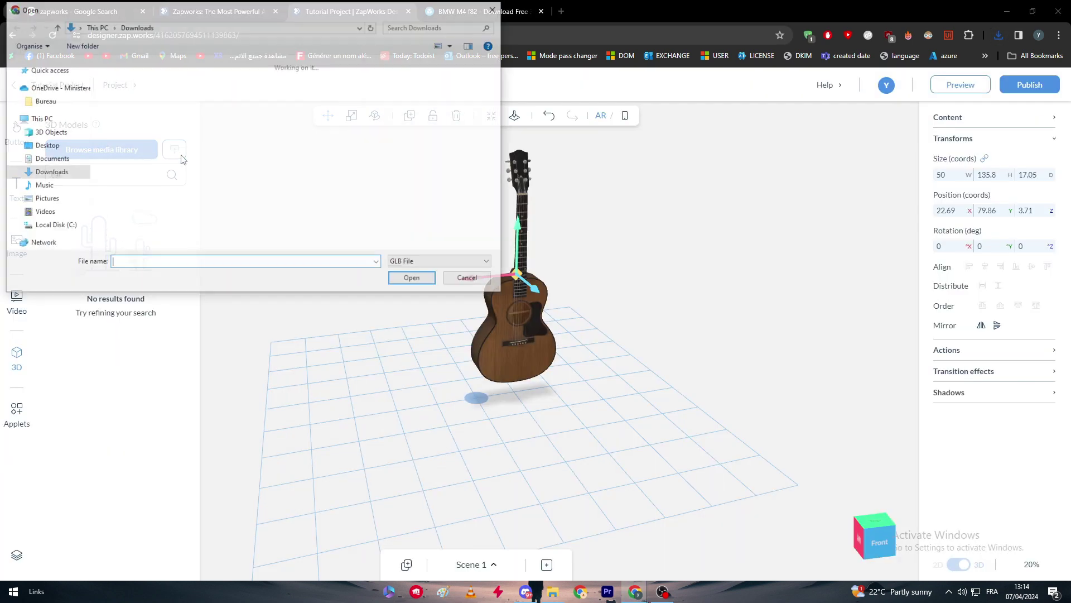
click(142, 132)
double_click(143, 133)
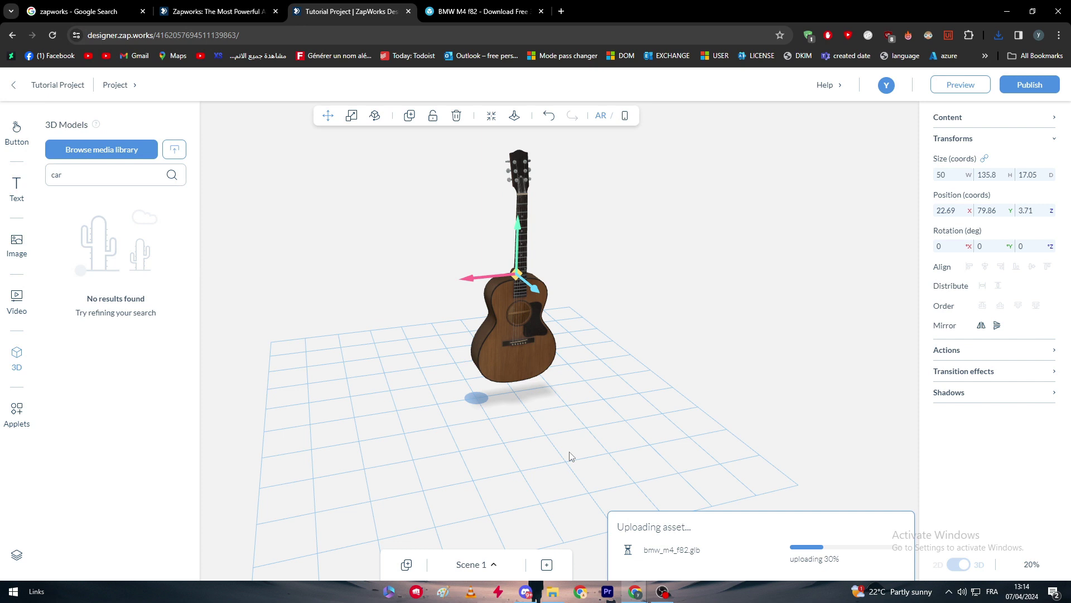
click(520, 337)
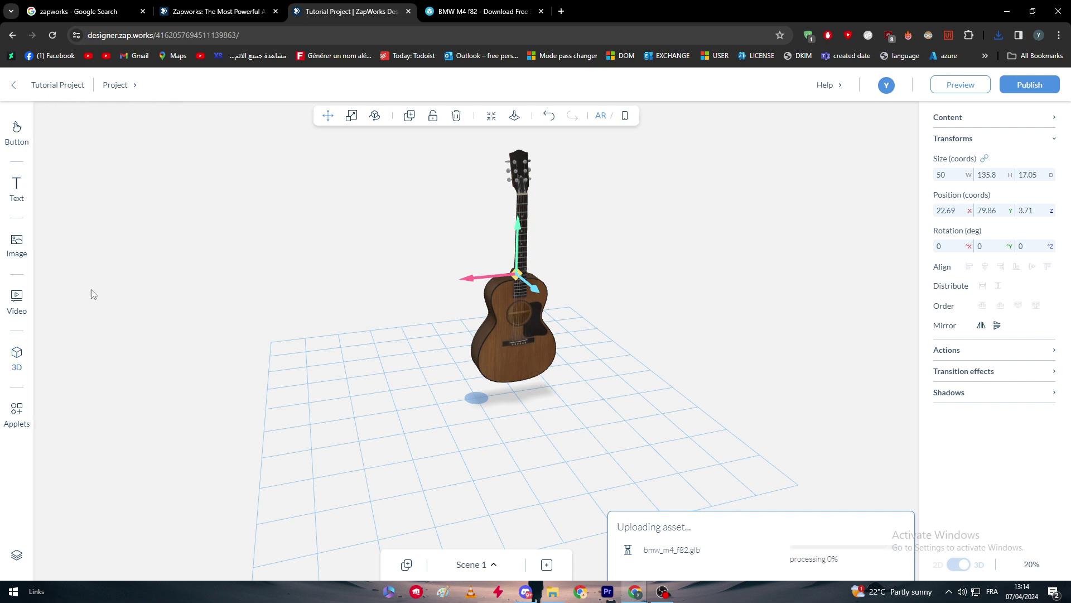
click(17, 358)
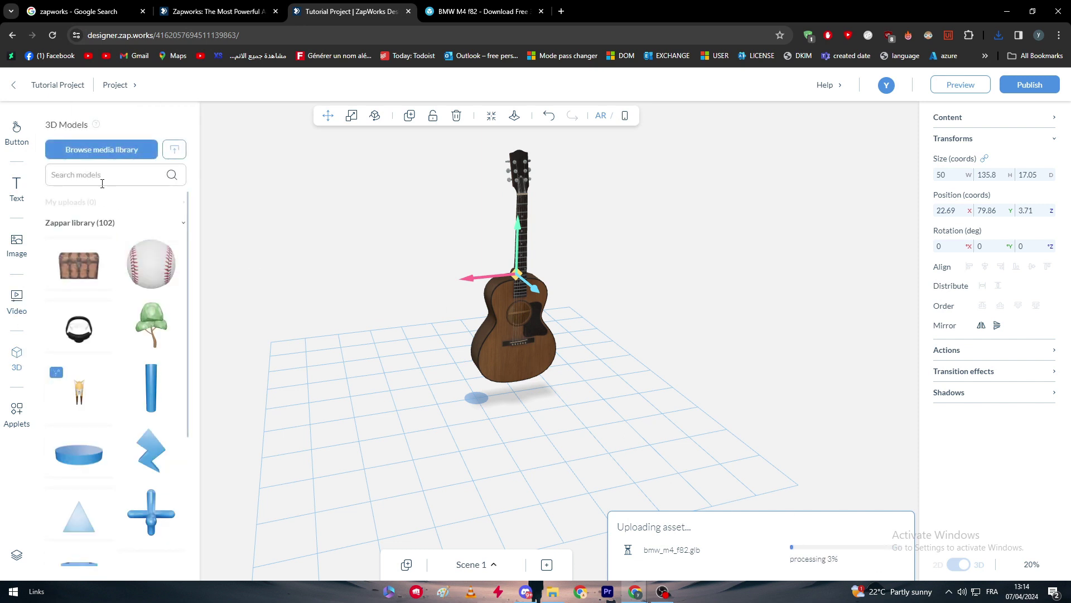
Delete the acoustic guitar, leaving an empty grid in the scene.
click(513, 316)
key(Delete)
drag(514, 316, 720, 525)
drag(664, 375, 525, 401)
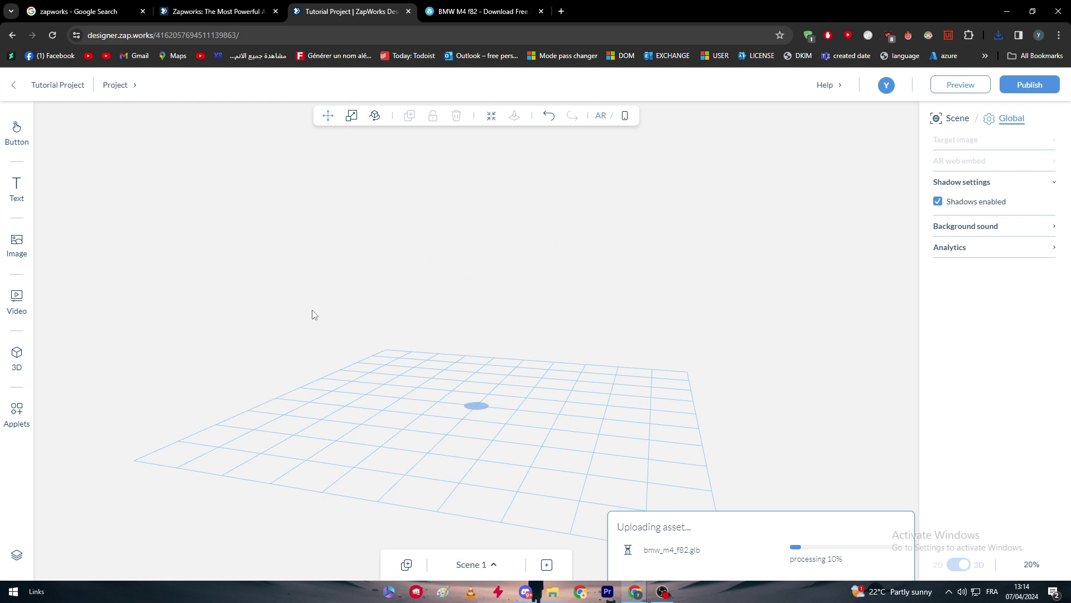
click(19, 363)
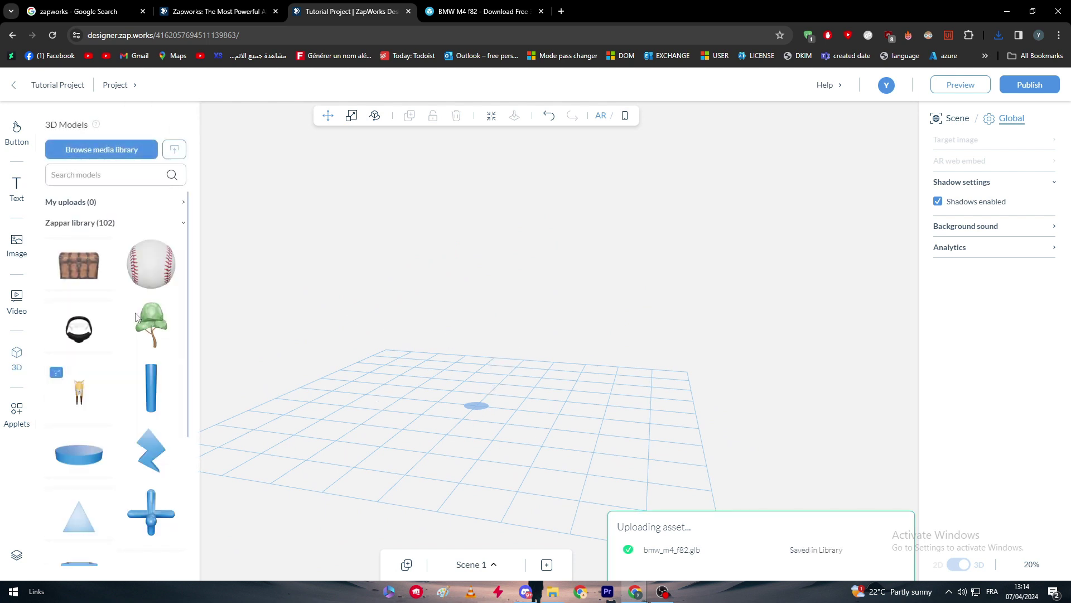
Drag the BMW M4 from My uploads onto the grid centre and orbit around it.
click(119, 208)
drag(79, 246, 513, 415)
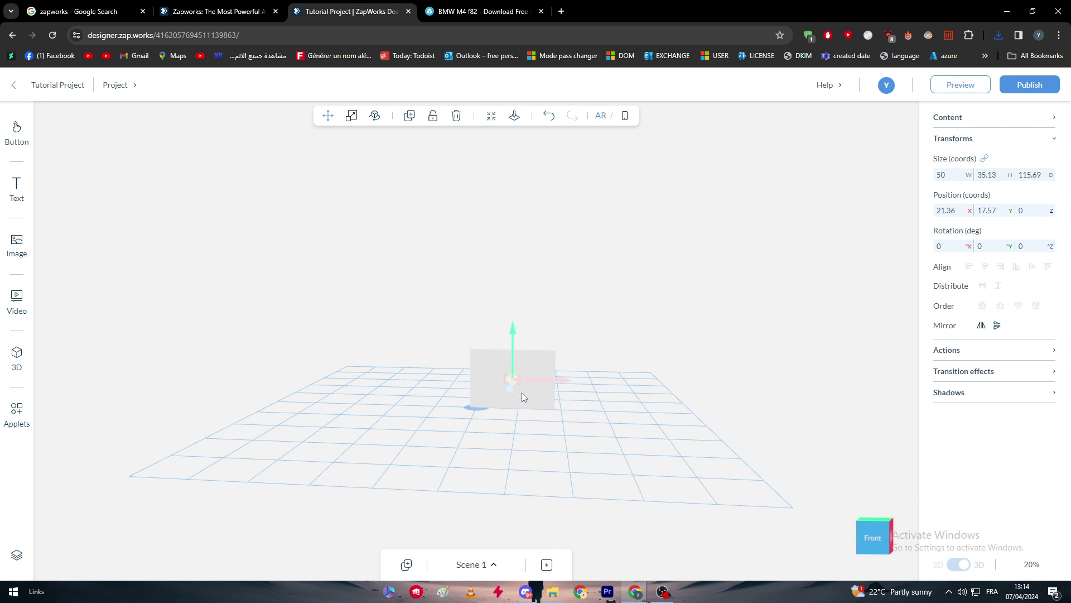
drag(470, 396, 429, 402)
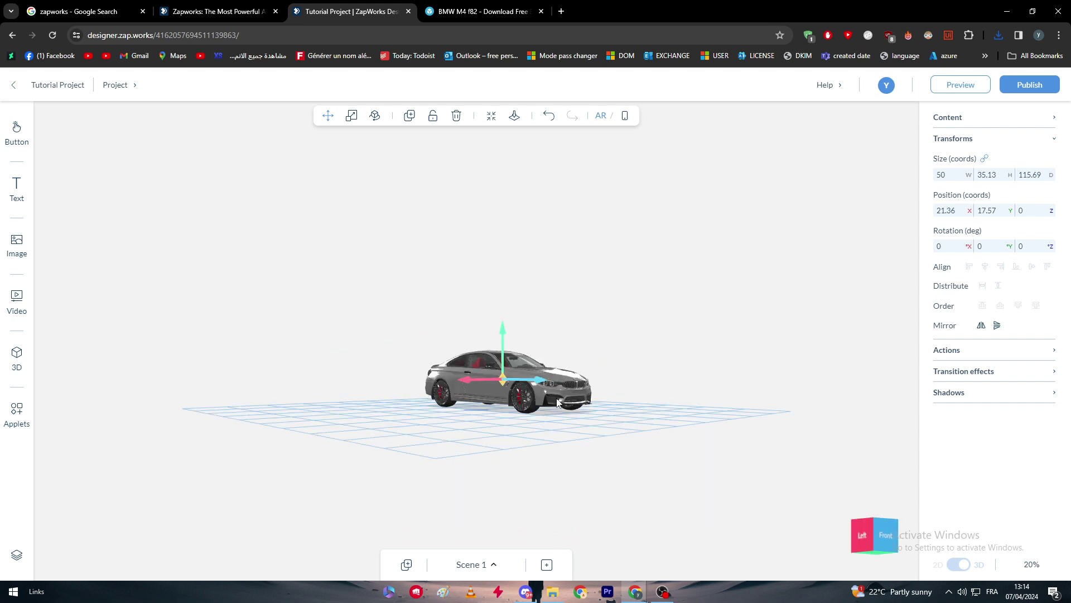
drag(557, 402, 351, 362)
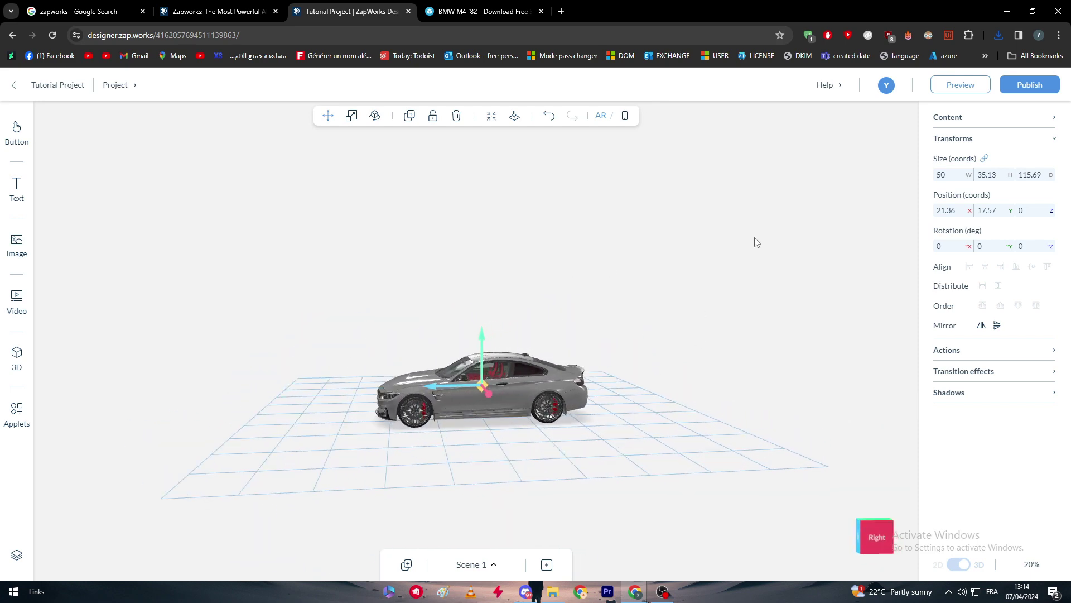
Publish Tutorial Project with the BMW M4 car alone in Scene 1.
click(1027, 86)
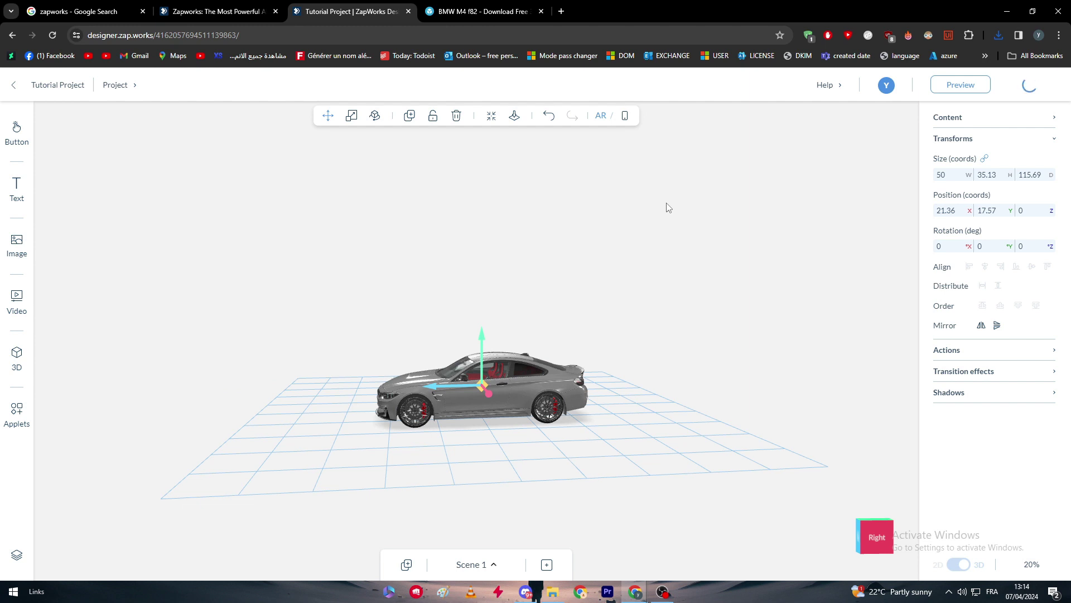